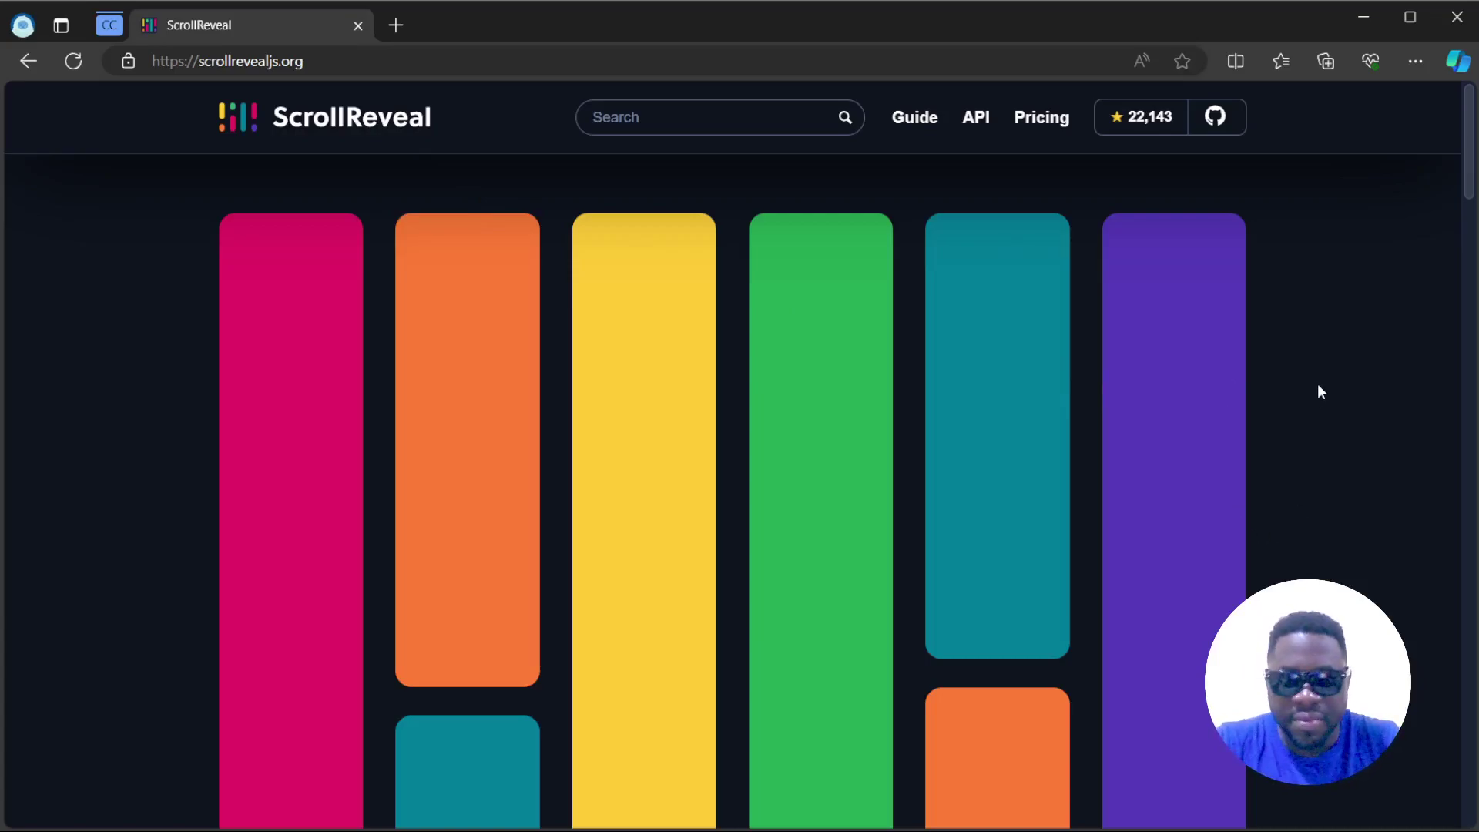
{"action": "scroll", "coordinate": [1328, 410], "scroll_direction": "down", "scroll_amount": 1}
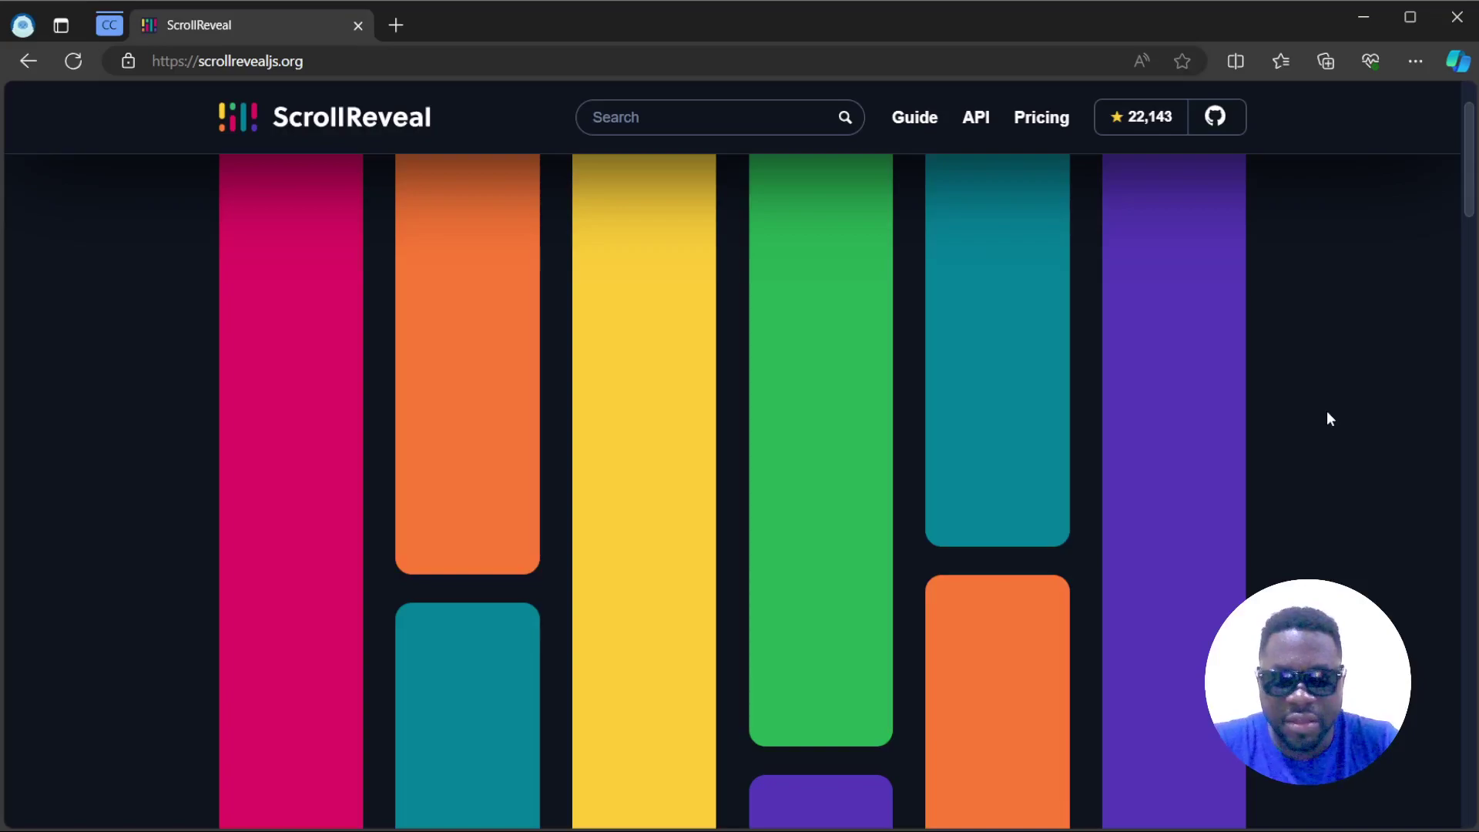
{"action": "scroll", "coordinate": [1327, 410], "scroll_direction": "down", "scroll_amount": 3}
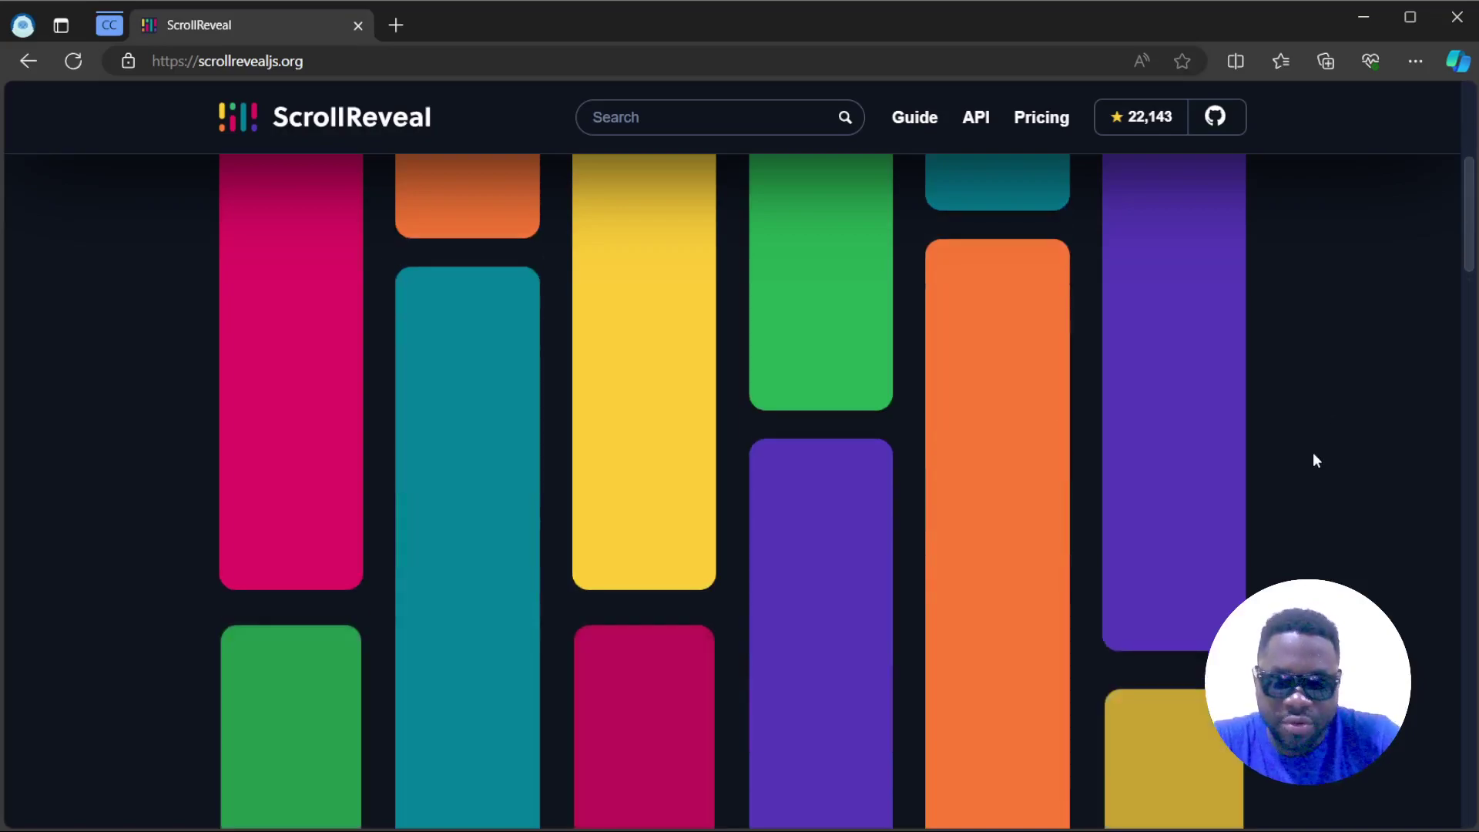
{"action": "scroll", "coordinate": [1313, 452], "scroll_direction": "down", "scroll_amount": 3}
{"action": "scroll", "coordinate": [1311, 470], "scroll_direction": "down", "scroll_amount": 3}
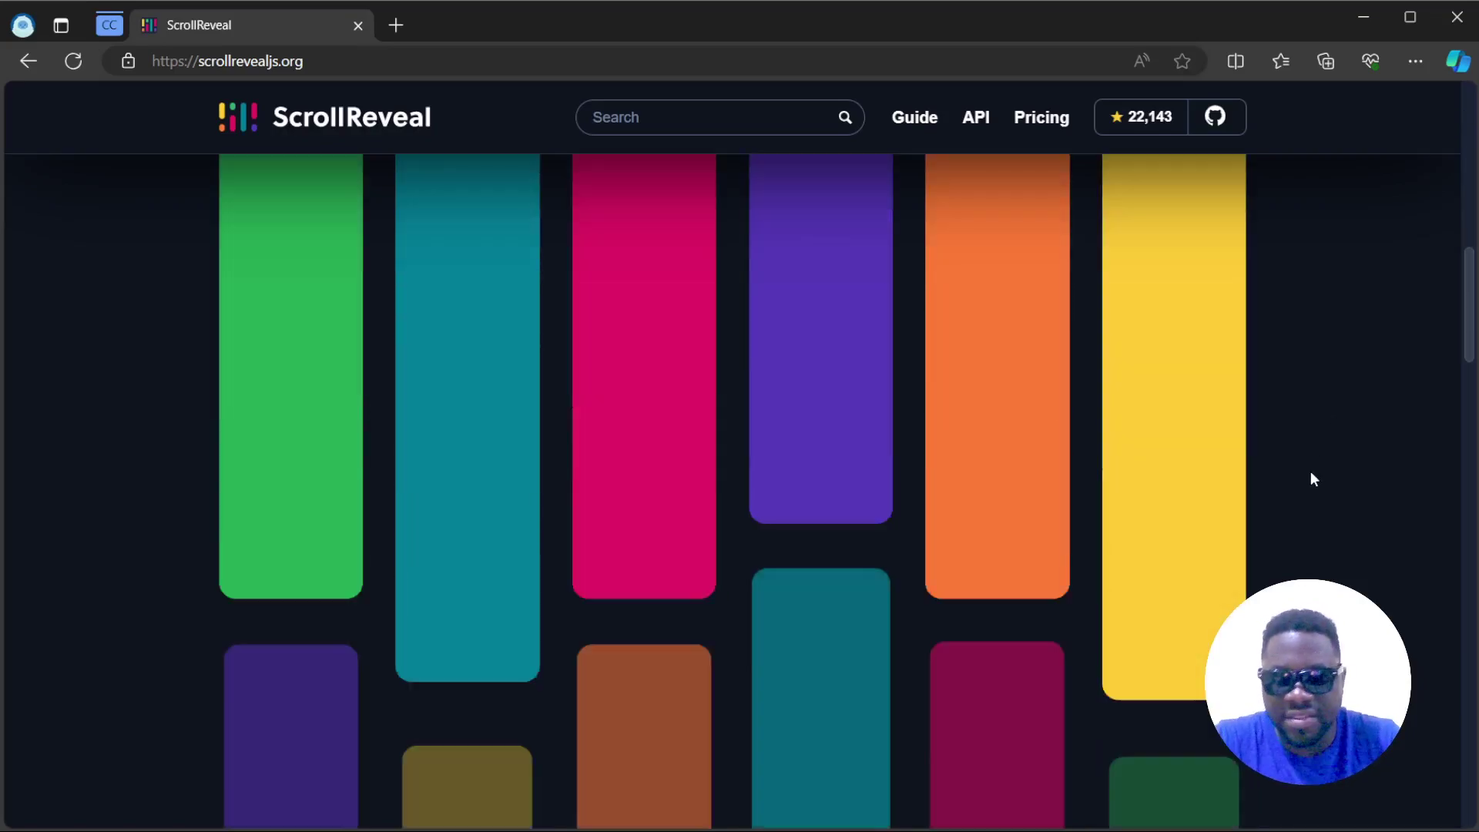
{"action": "scroll", "coordinate": [1311, 471], "scroll_direction": "down", "scroll_amount": 4}
{"action": "scroll", "coordinate": [1308, 473], "scroll_direction": "down", "scroll_amount": 2}
{"action": "scroll", "coordinate": [1306, 469], "scroll_direction": "down", "scroll_amount": 3}
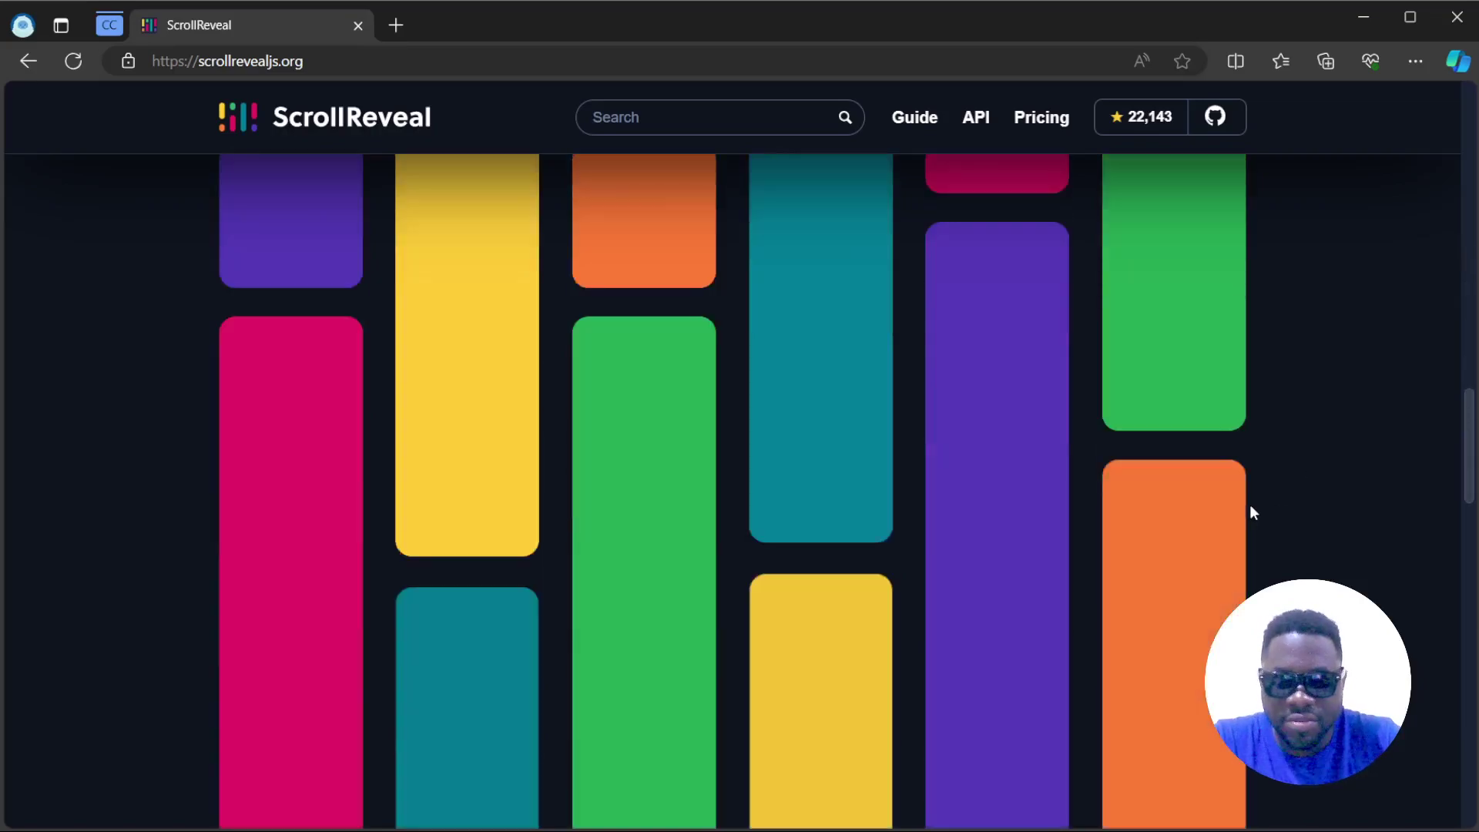
{"action": "scroll", "coordinate": [1250, 504], "scroll_direction": "down", "scroll_amount": 3}
{"action": "scroll", "coordinate": [1265, 498], "scroll_direction": "down", "scroll_amount": 3}
{"action": "scroll", "coordinate": [1291, 483], "scroll_direction": "down", "scroll_amount": 3}
{"action": "scroll", "coordinate": [1294, 485], "scroll_direction": "down", "scroll_amount": 3}
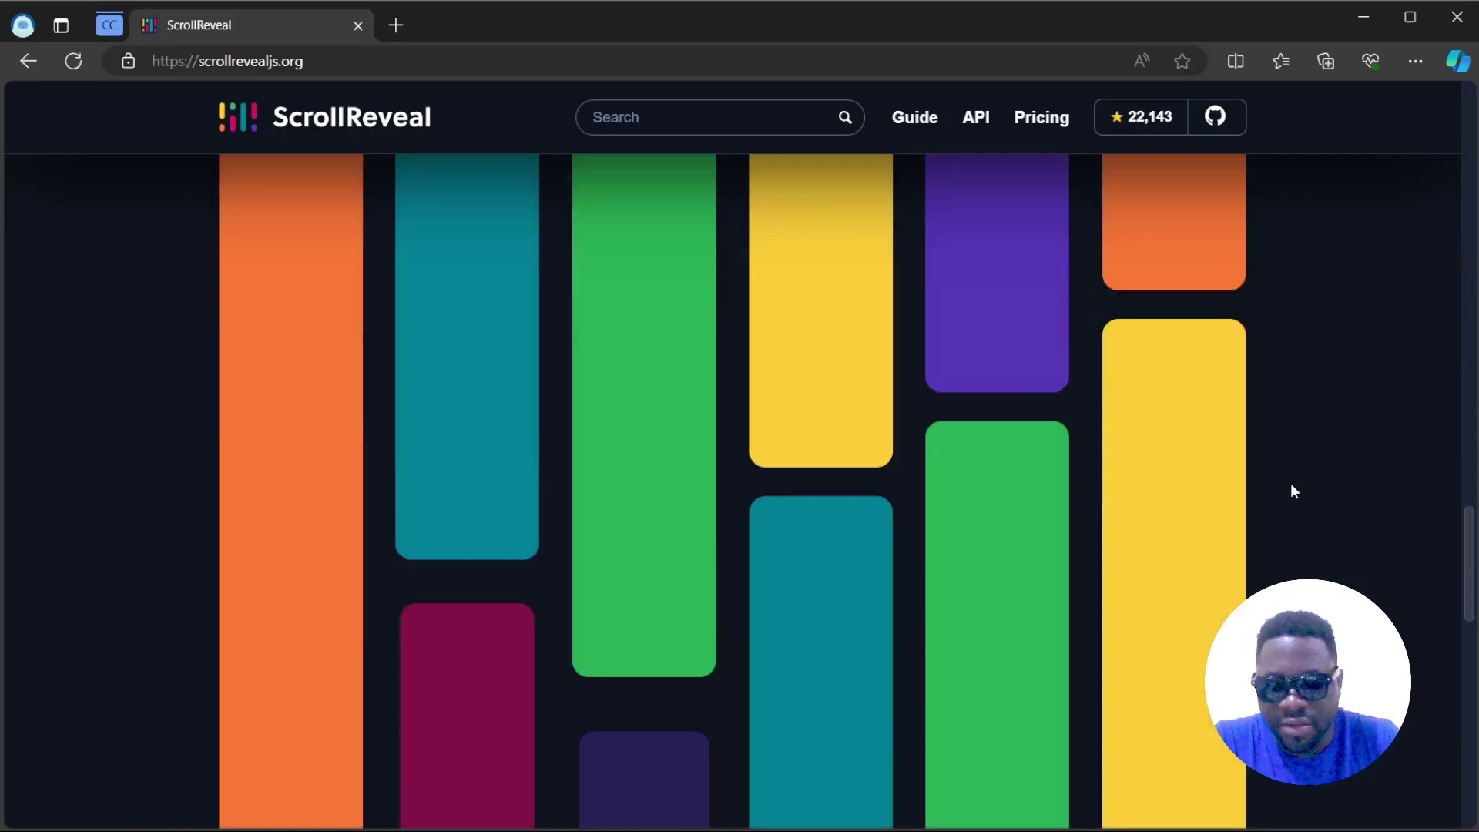
{"action": "scroll", "coordinate": [1290, 483], "scroll_direction": "down", "scroll_amount": 3}
{"action": "scroll", "coordinate": [1288, 480], "scroll_direction": "down", "scroll_amount": 3}
{"action": "scroll", "coordinate": [1289, 481], "scroll_direction": "down", "scroll_amount": 3}
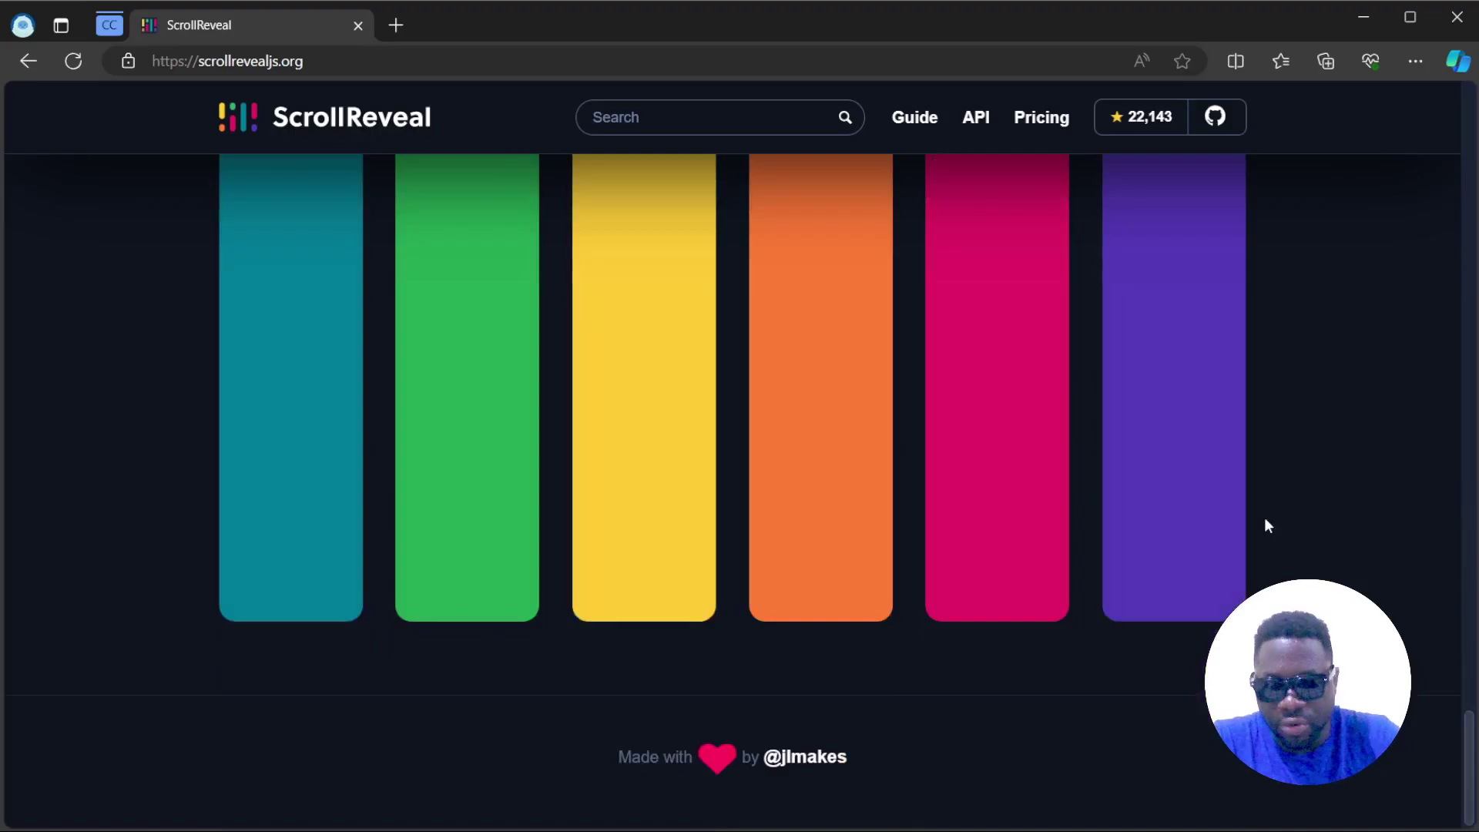
{"action": "scroll", "coordinate": [1276, 581], "scroll_direction": "up", "scroll_amount": 5}
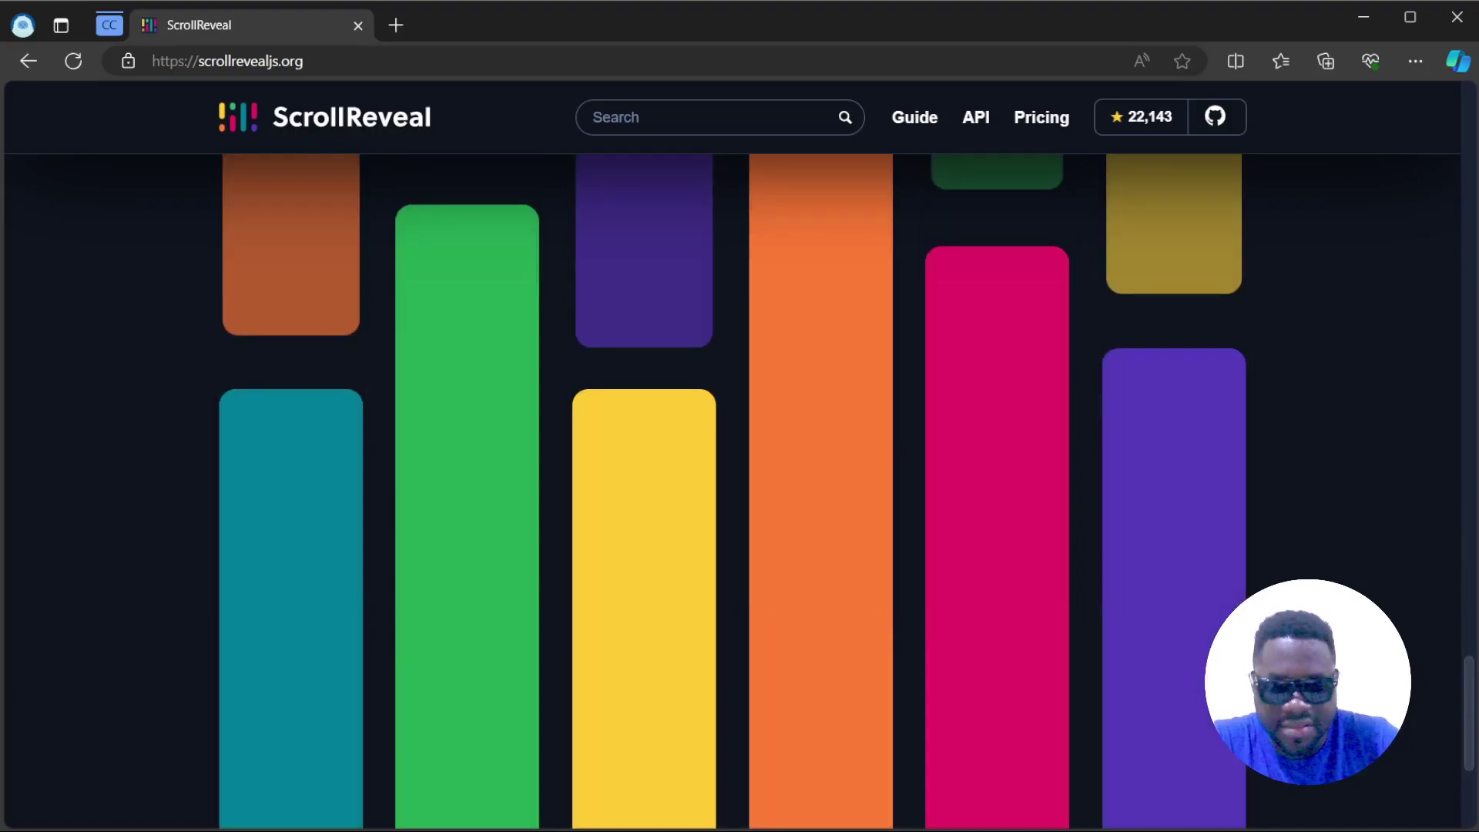
{"action": "scroll", "coordinate": [1277, 581], "scroll_direction": "up", "scroll_amount": 5}
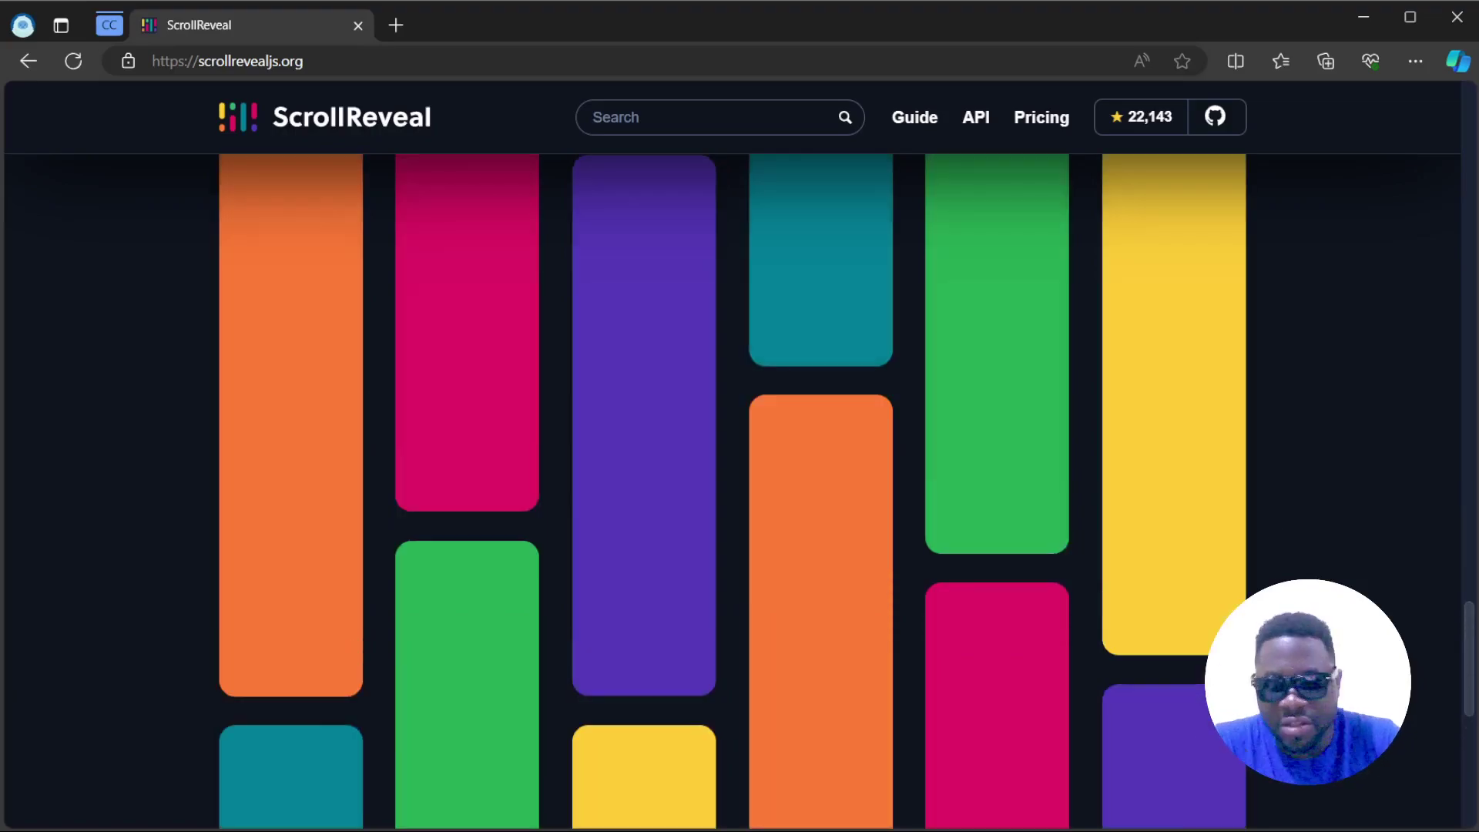
{"action": "scroll", "coordinate": [1320, 578], "scroll_direction": "up", "scroll_amount": 5}
{"action": "scroll", "coordinate": [1320, 578], "scroll_direction": "up", "scroll_amount": 2}
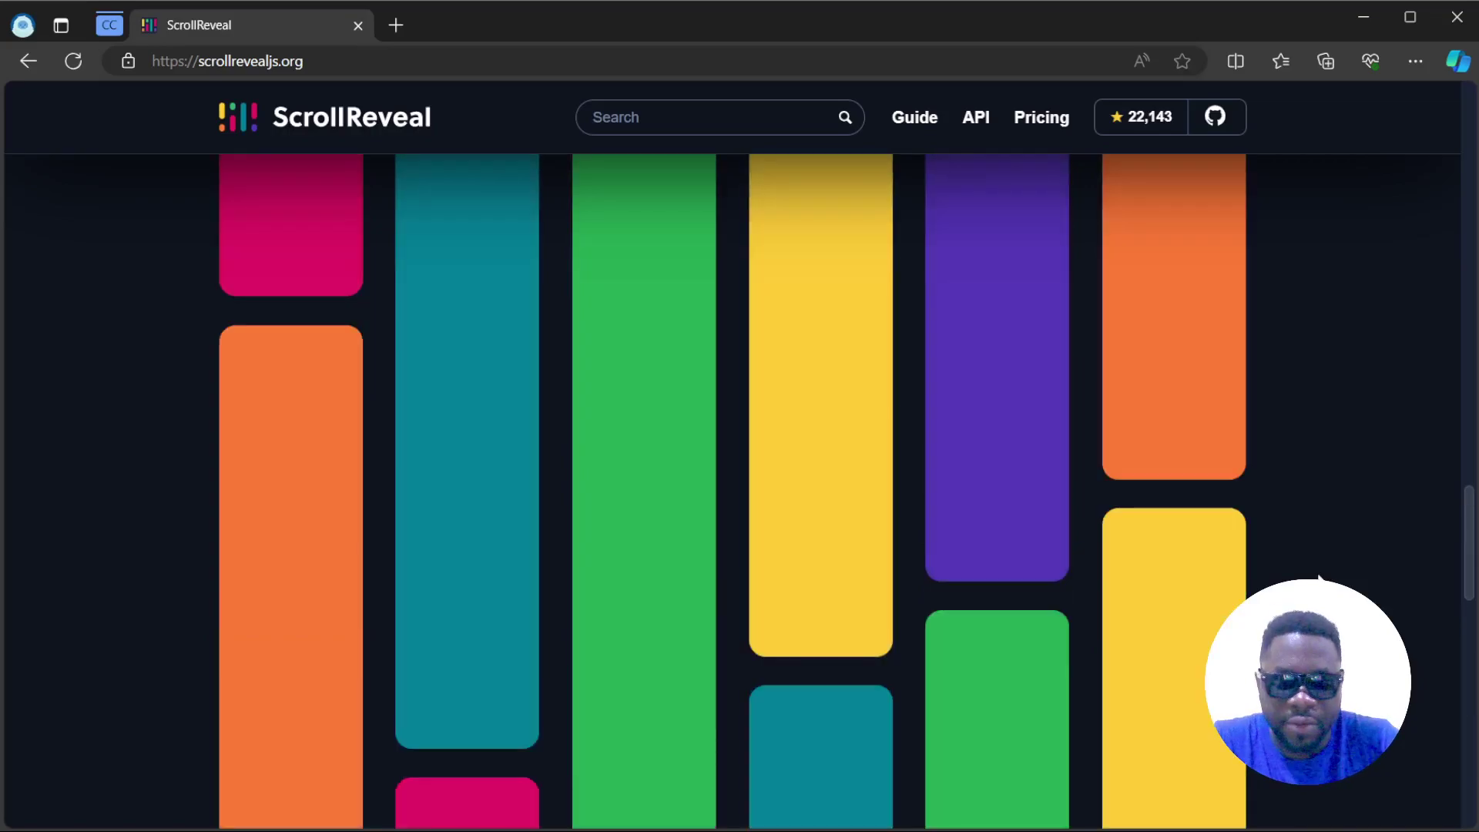
{"action": "scroll", "coordinate": [1319, 578], "scroll_direction": "up", "scroll_amount": 5}
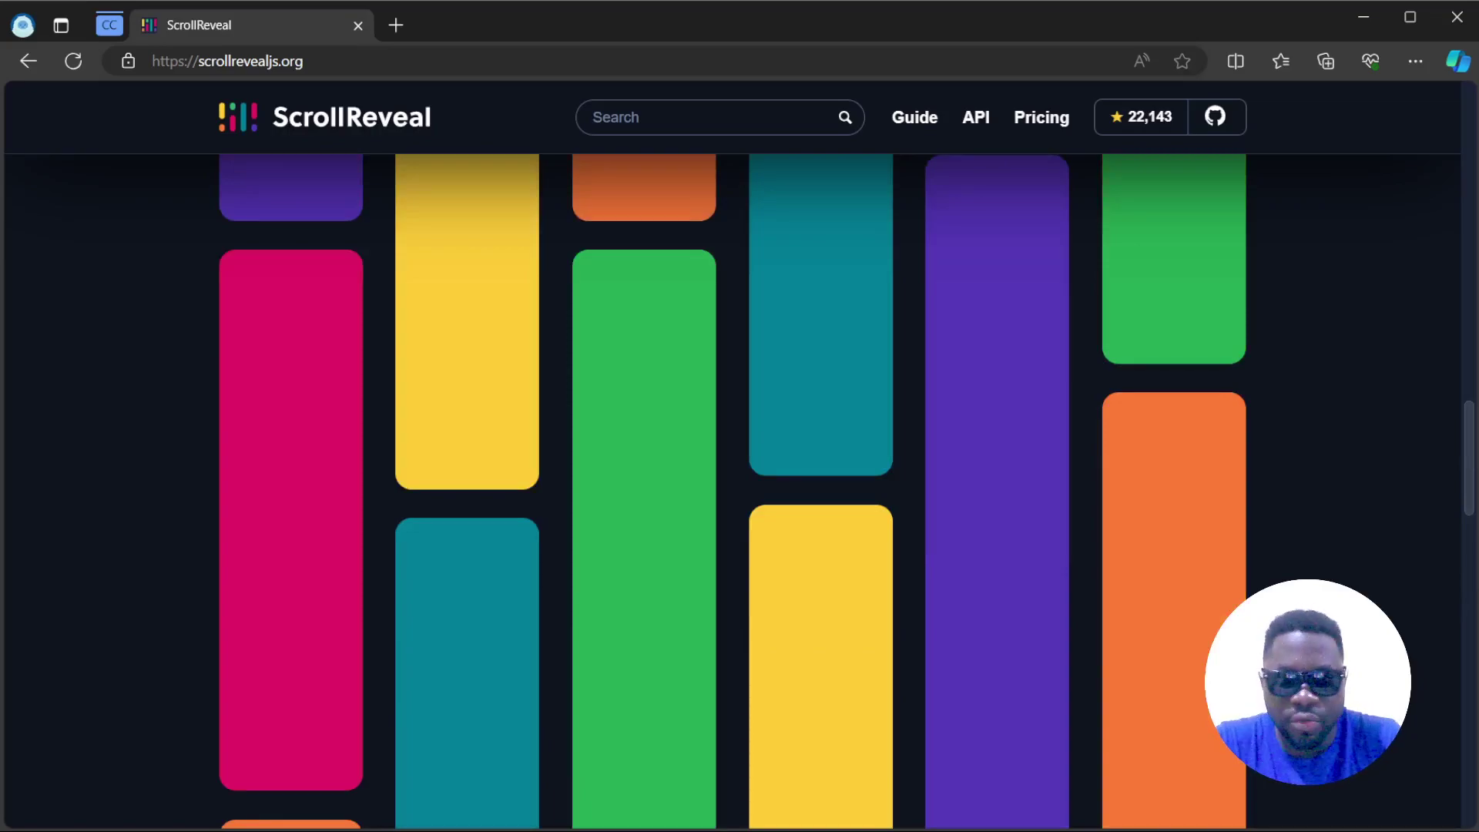
{"action": "scroll", "coordinate": [740, 463], "scroll_direction": "up", "scroll_amount": 5}
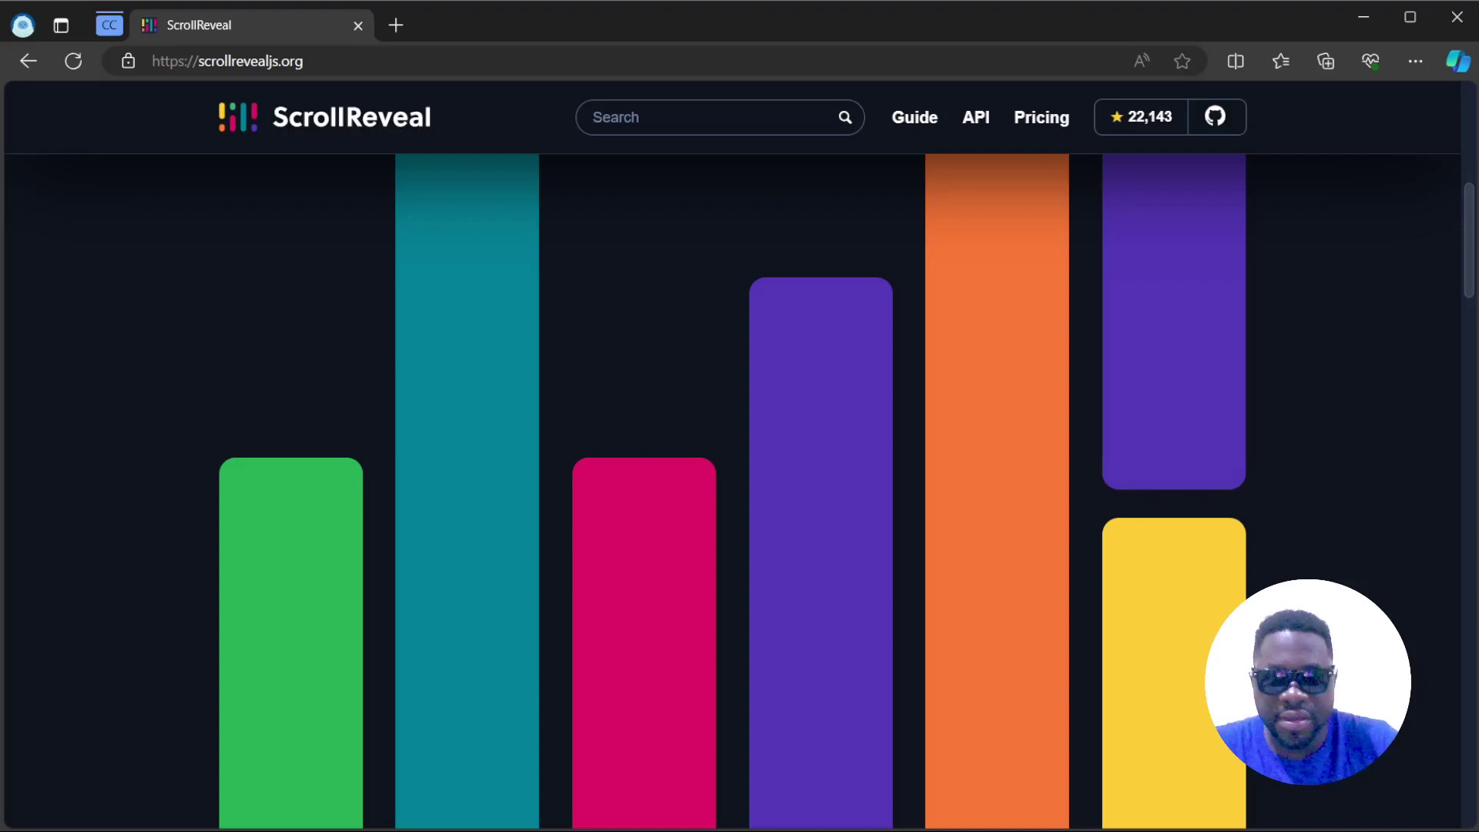
{"action": "scroll", "coordinate": [1170, 517], "scroll_direction": "up", "scroll_amount": 5}
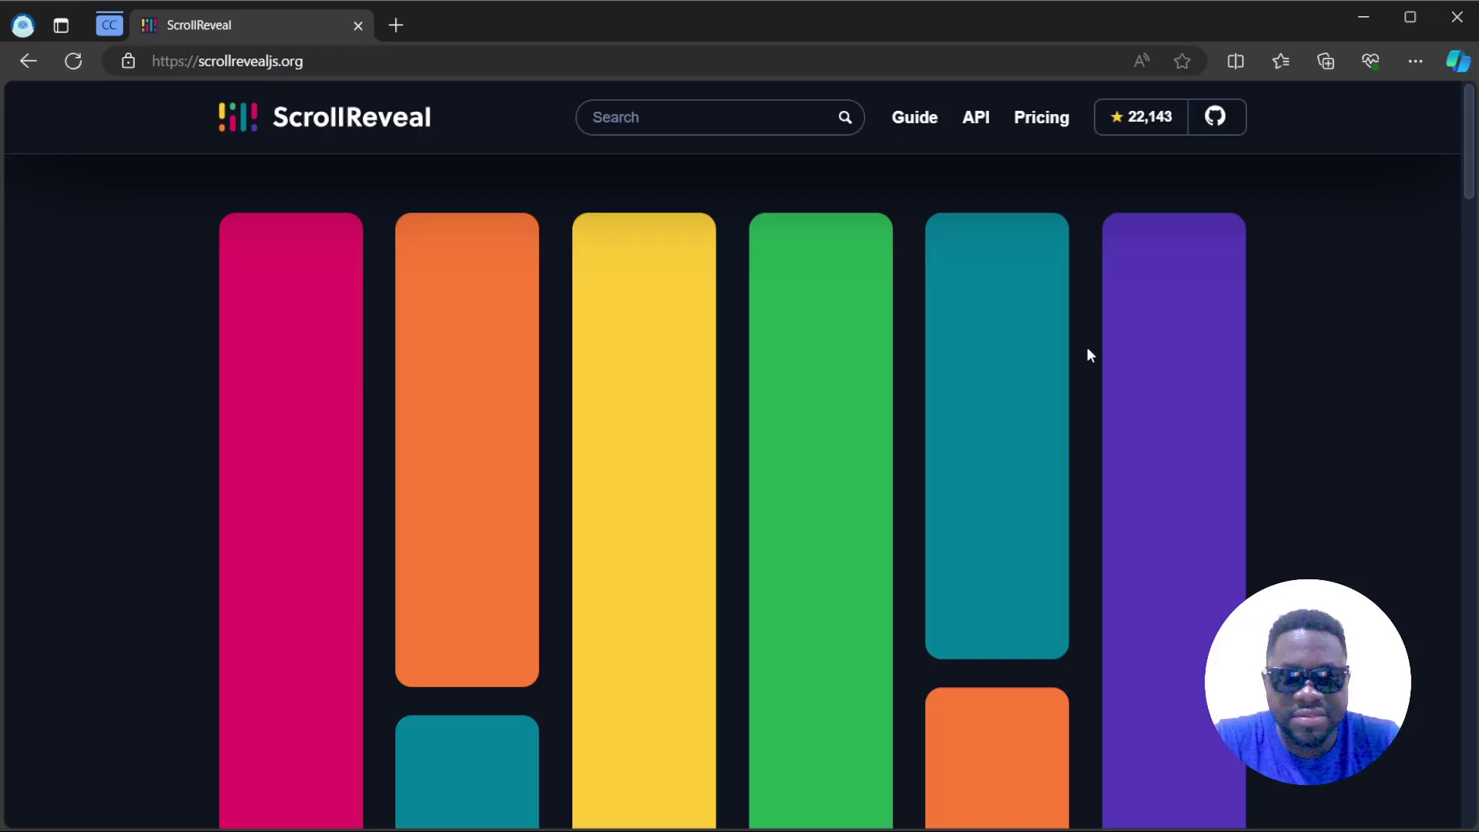
Open the Guide's Hello World page and read down to the Keep Going section
{"action": "left_click", "coordinate": [905, 125]}
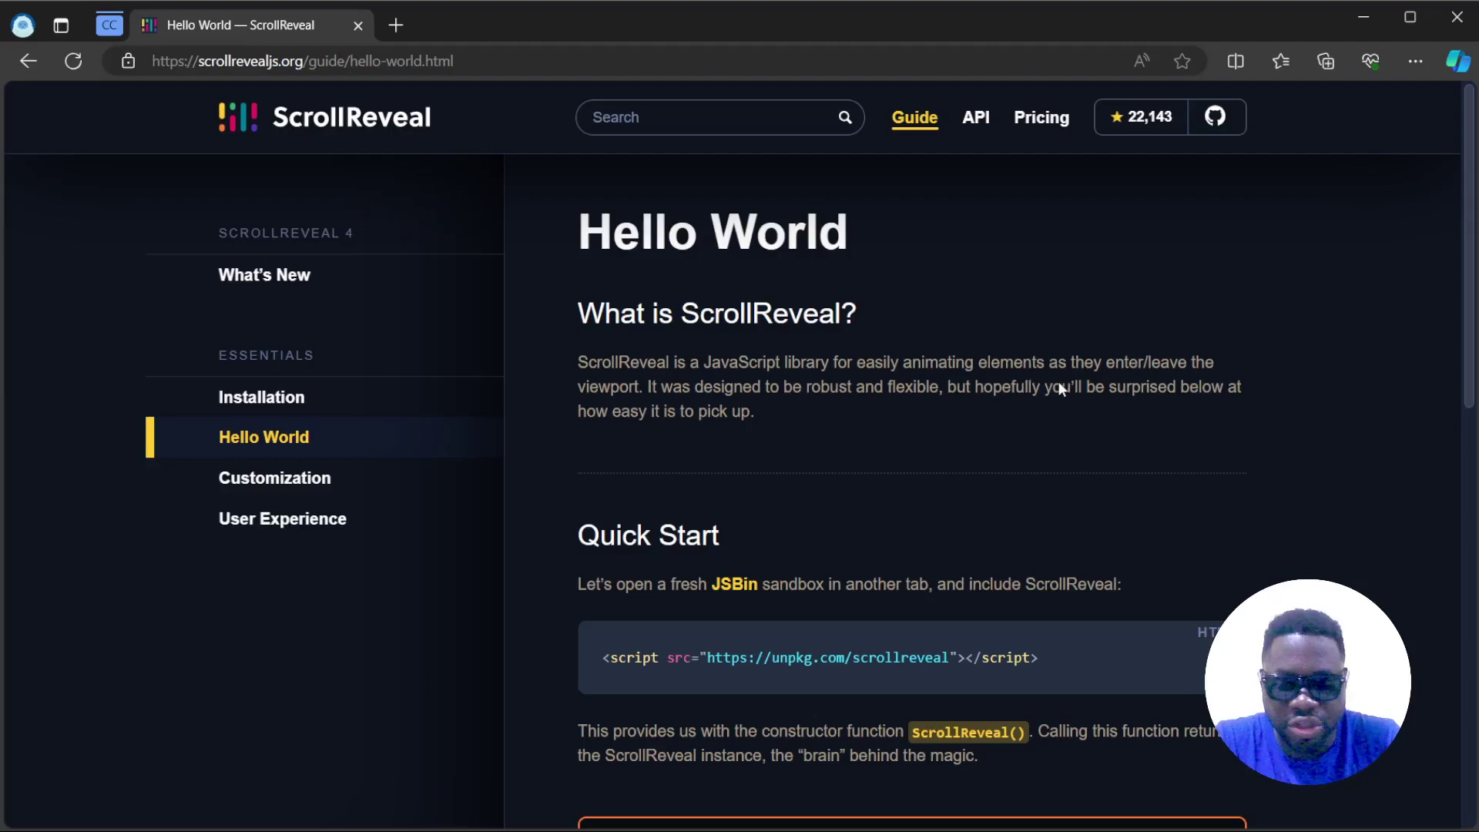
{"action": "scroll", "coordinate": [1059, 382], "scroll_direction": "down", "scroll_amount": 3}
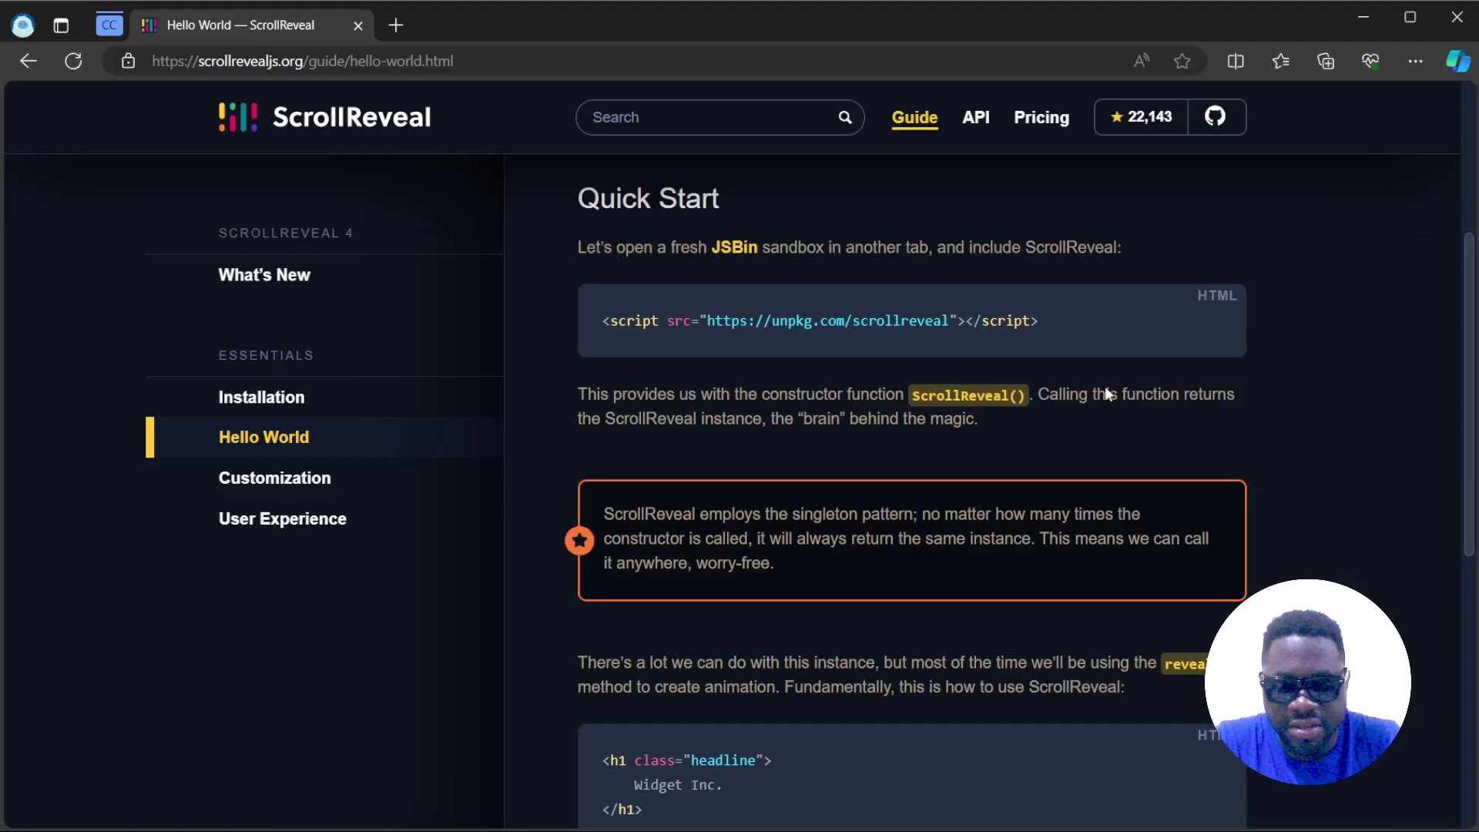
{"action": "scroll", "coordinate": [1105, 386], "scroll_direction": "down", "scroll_amount": 4}
{"action": "scroll", "coordinate": [829, 625], "scroll_direction": "down", "scroll_amount": 2}
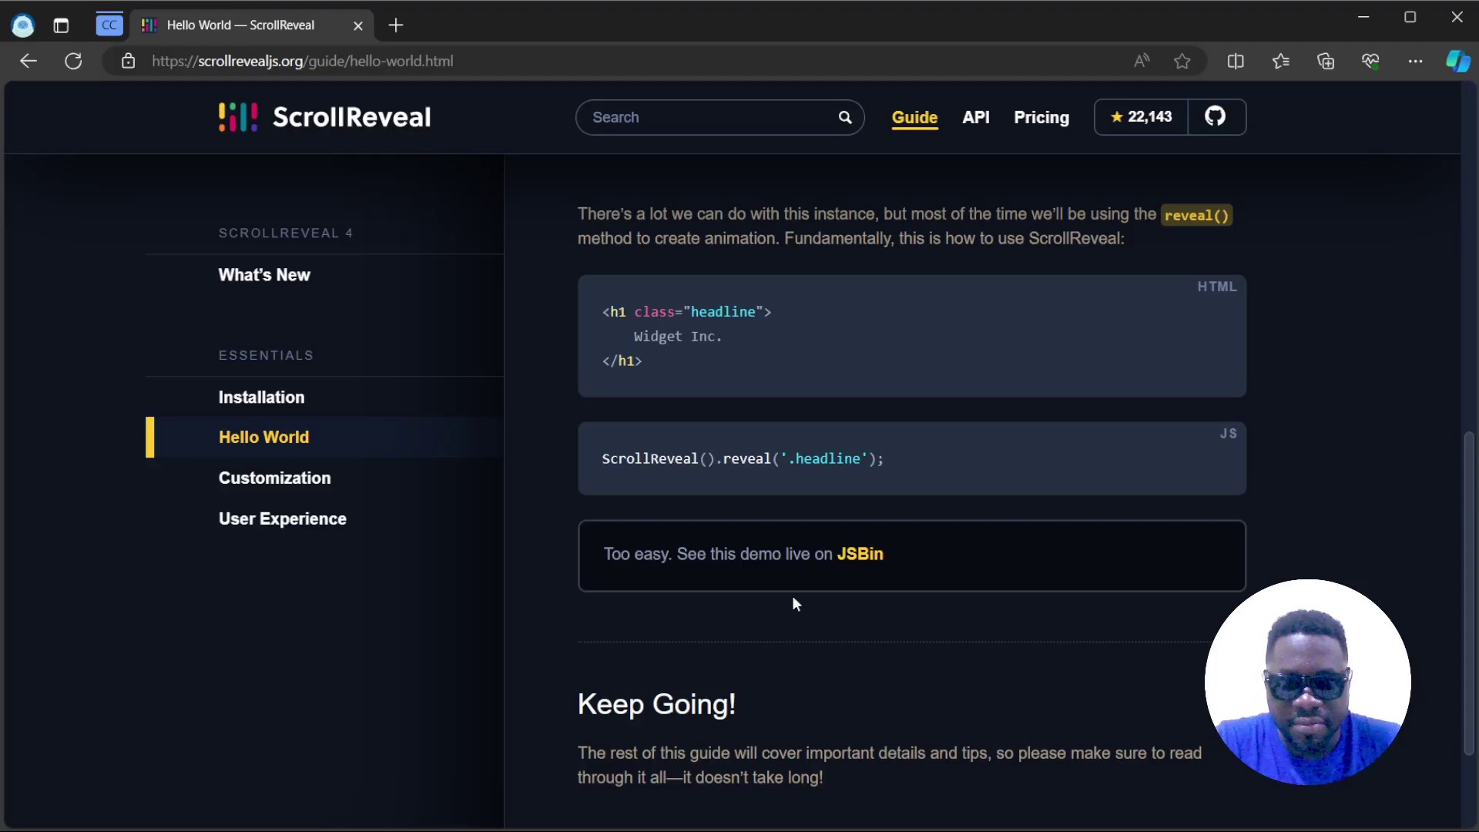
{"action": "scroll", "coordinate": [792, 596], "scroll_direction": "down", "scroll_amount": 2}
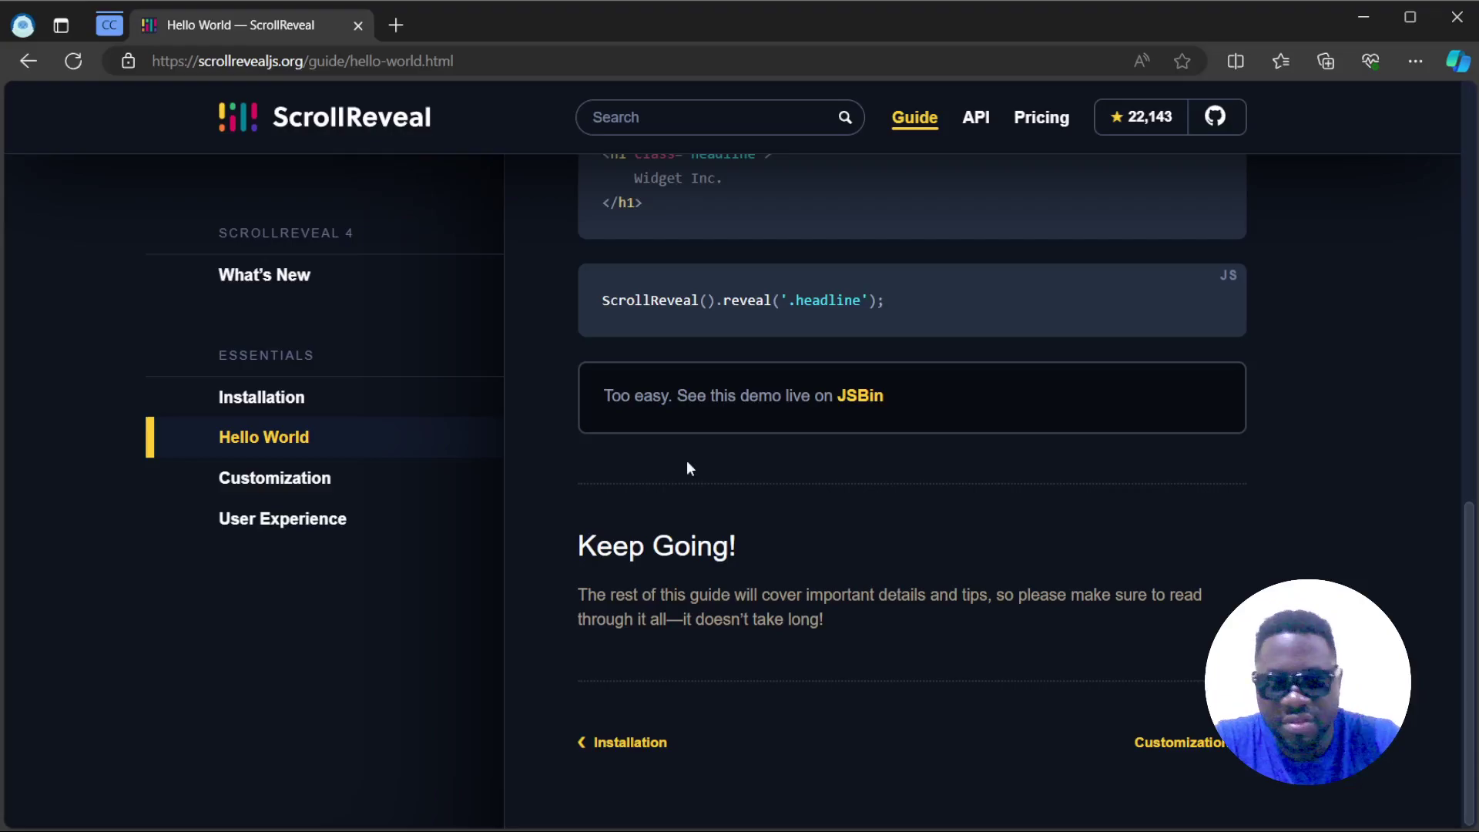
Open the Customization guide page and read its headline, tagline and punchline delay example
{"action": "left_click", "coordinate": [1168, 742]}
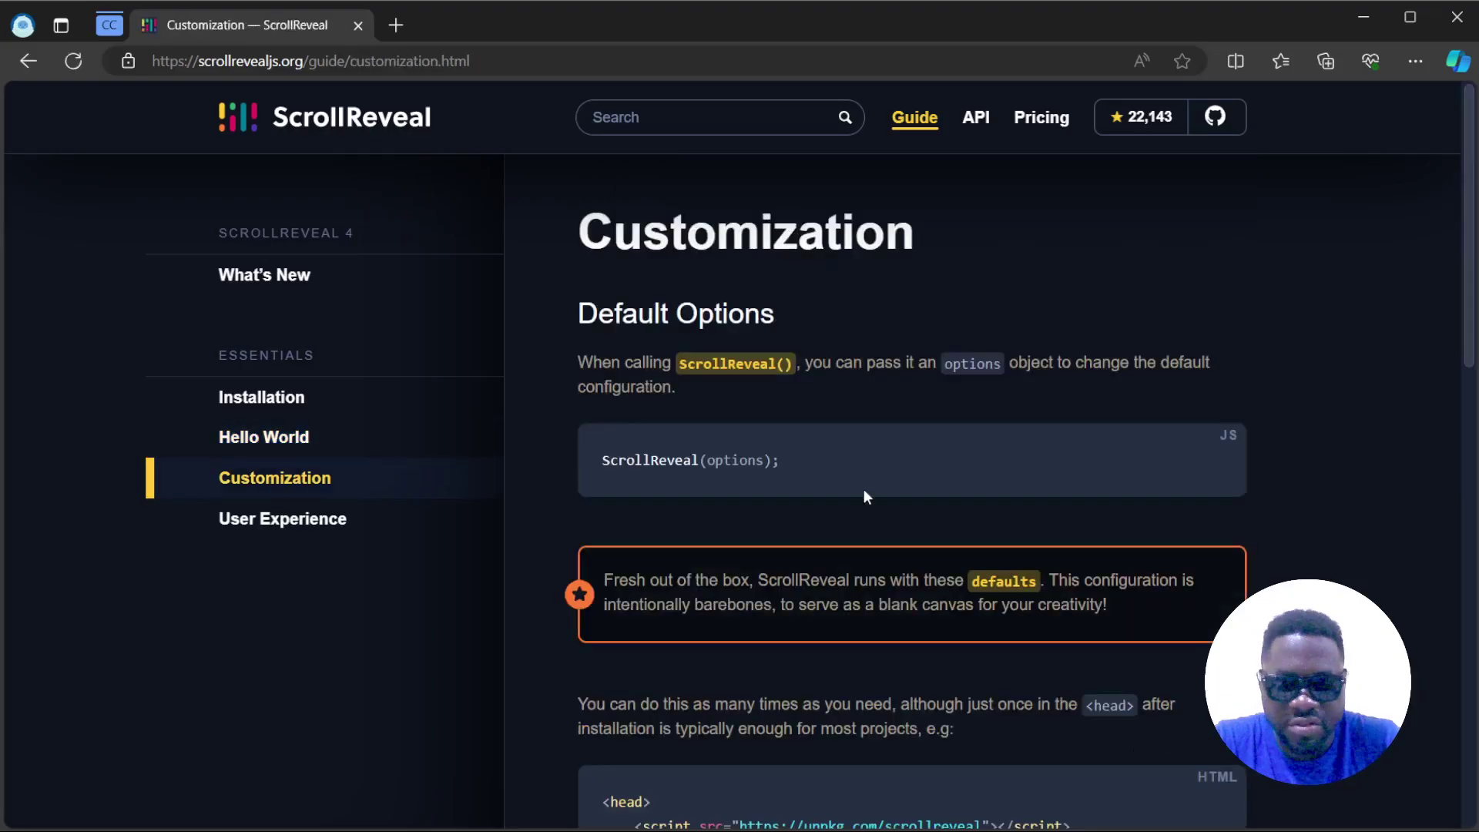
{"action": "scroll", "coordinate": [863, 489], "scroll_direction": "down", "scroll_amount": 3}
{"action": "scroll", "coordinate": [925, 485], "scroll_direction": "down", "scroll_amount": 2}
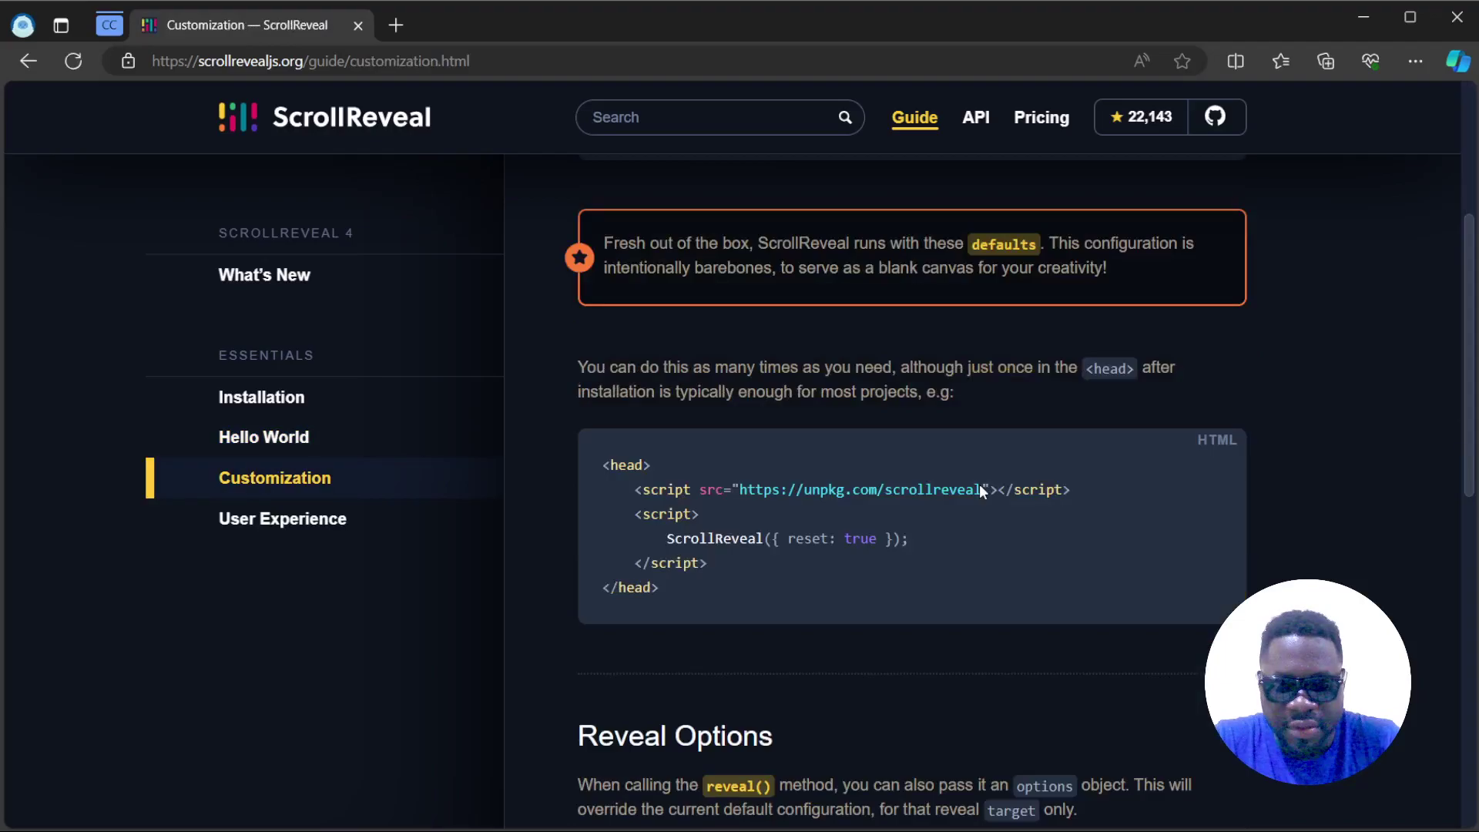
{"action": "scroll", "coordinate": [979, 485], "scroll_direction": "down", "scroll_amount": 1}
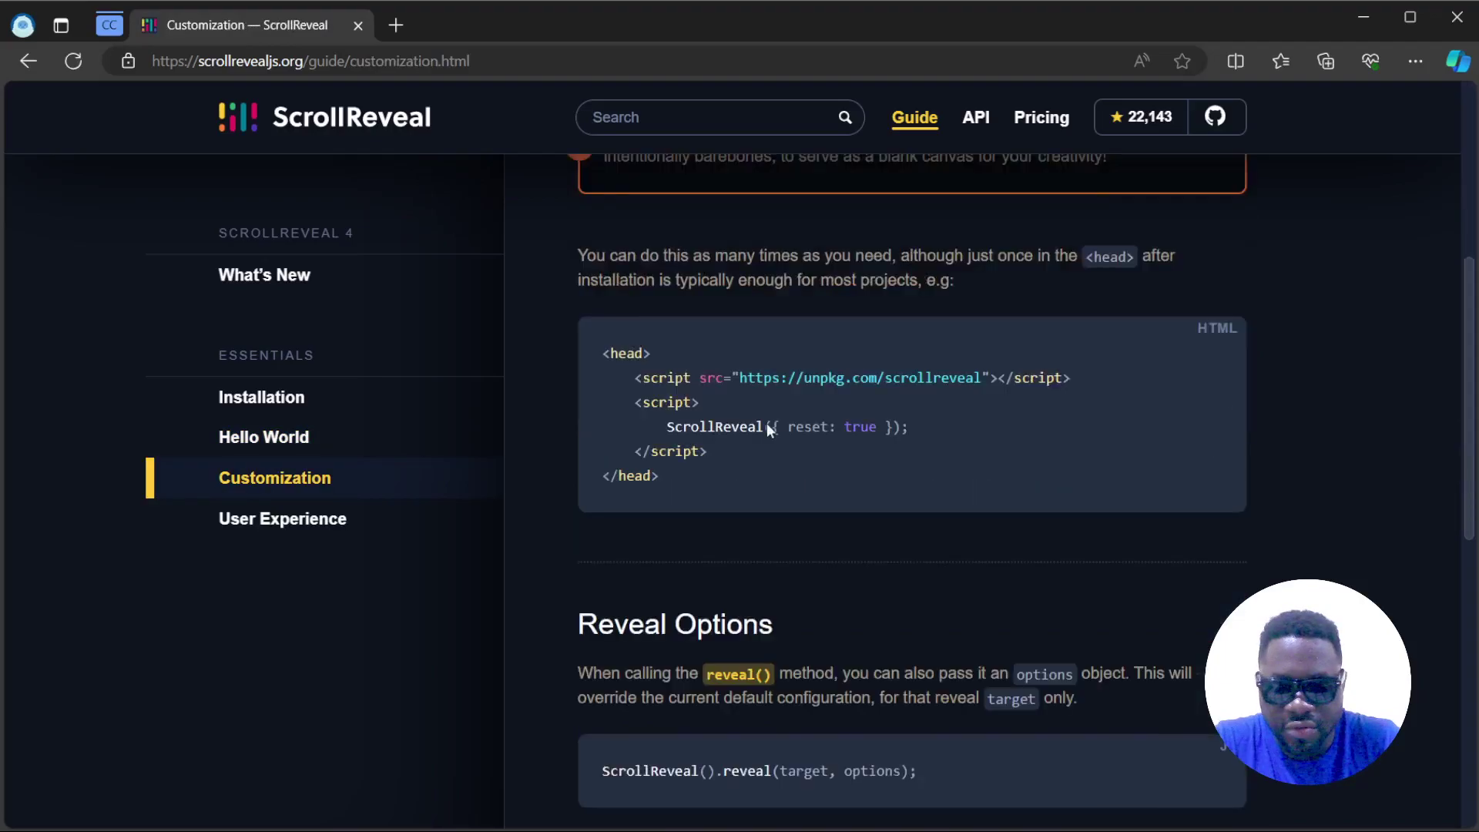
{"action": "scroll", "coordinate": [766, 424], "scroll_direction": "down", "scroll_amount": 2}
{"action": "scroll", "coordinate": [918, 433], "scroll_direction": "down", "scroll_amount": 3}
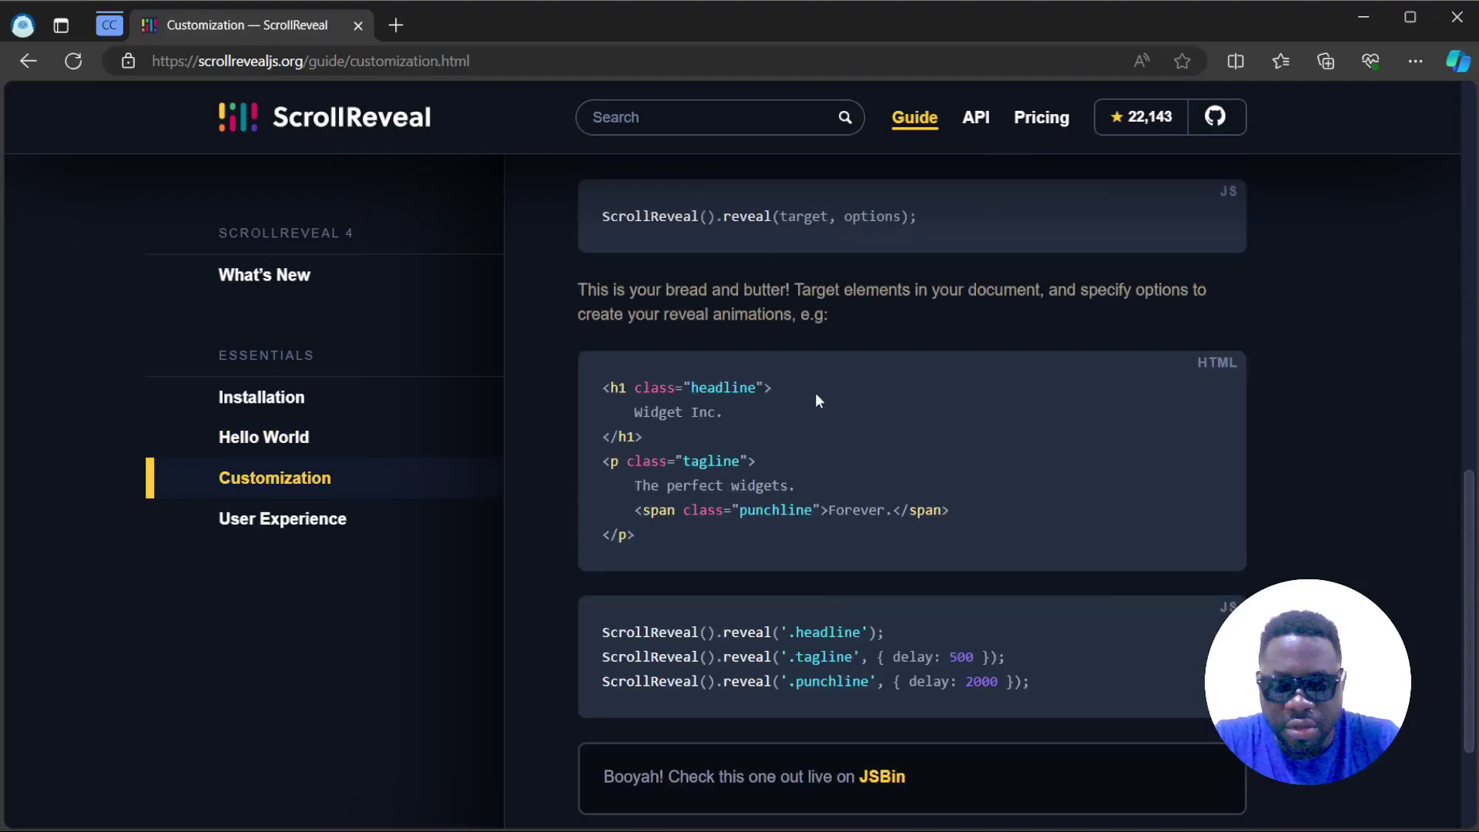
{"action": "scroll", "coordinate": [815, 392], "scroll_direction": "up", "scroll_amount": 1}
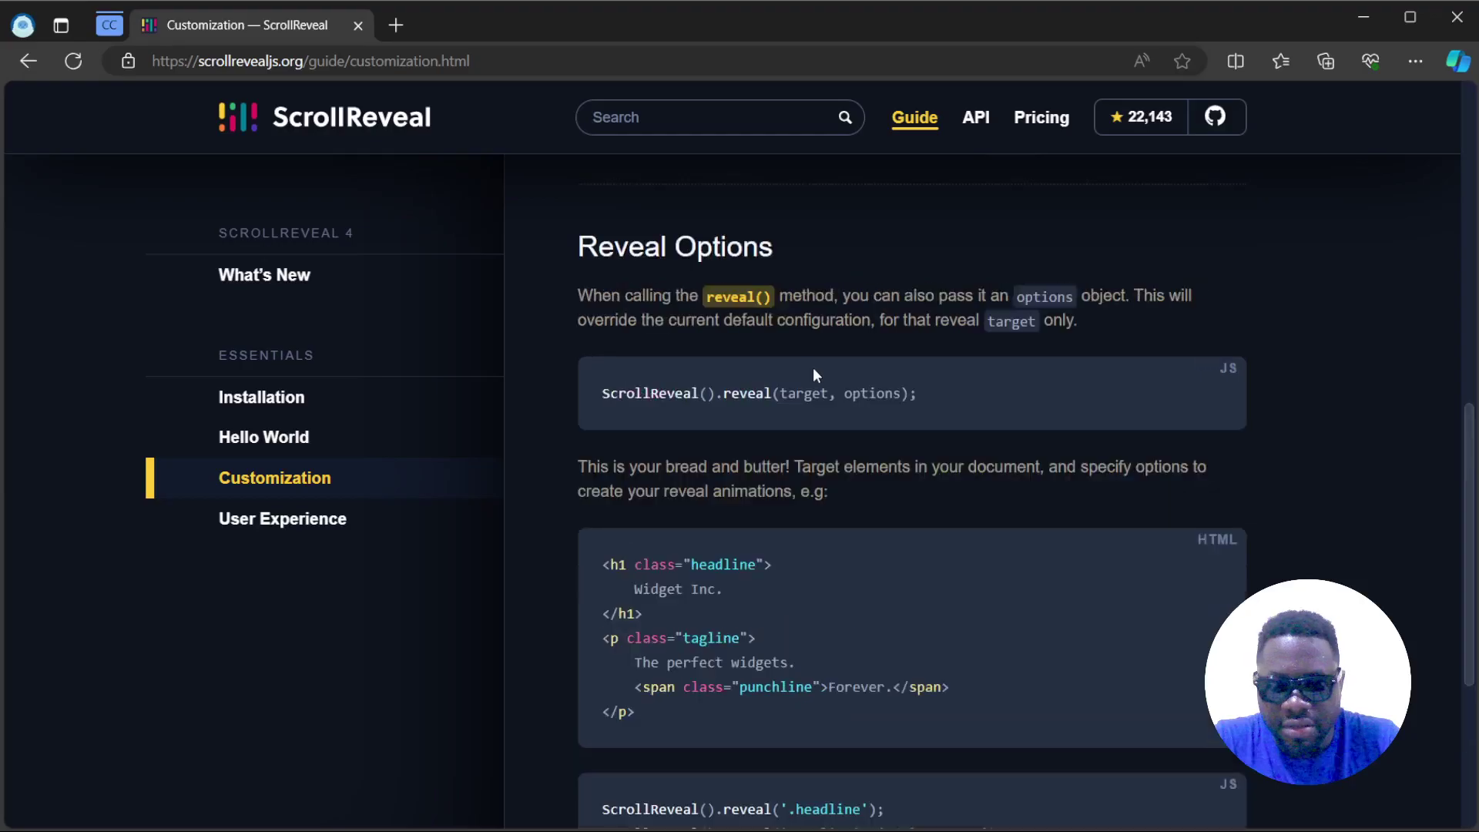
{"action": "scroll", "coordinate": [813, 367], "scroll_direction": "up", "scroll_amount": 1}
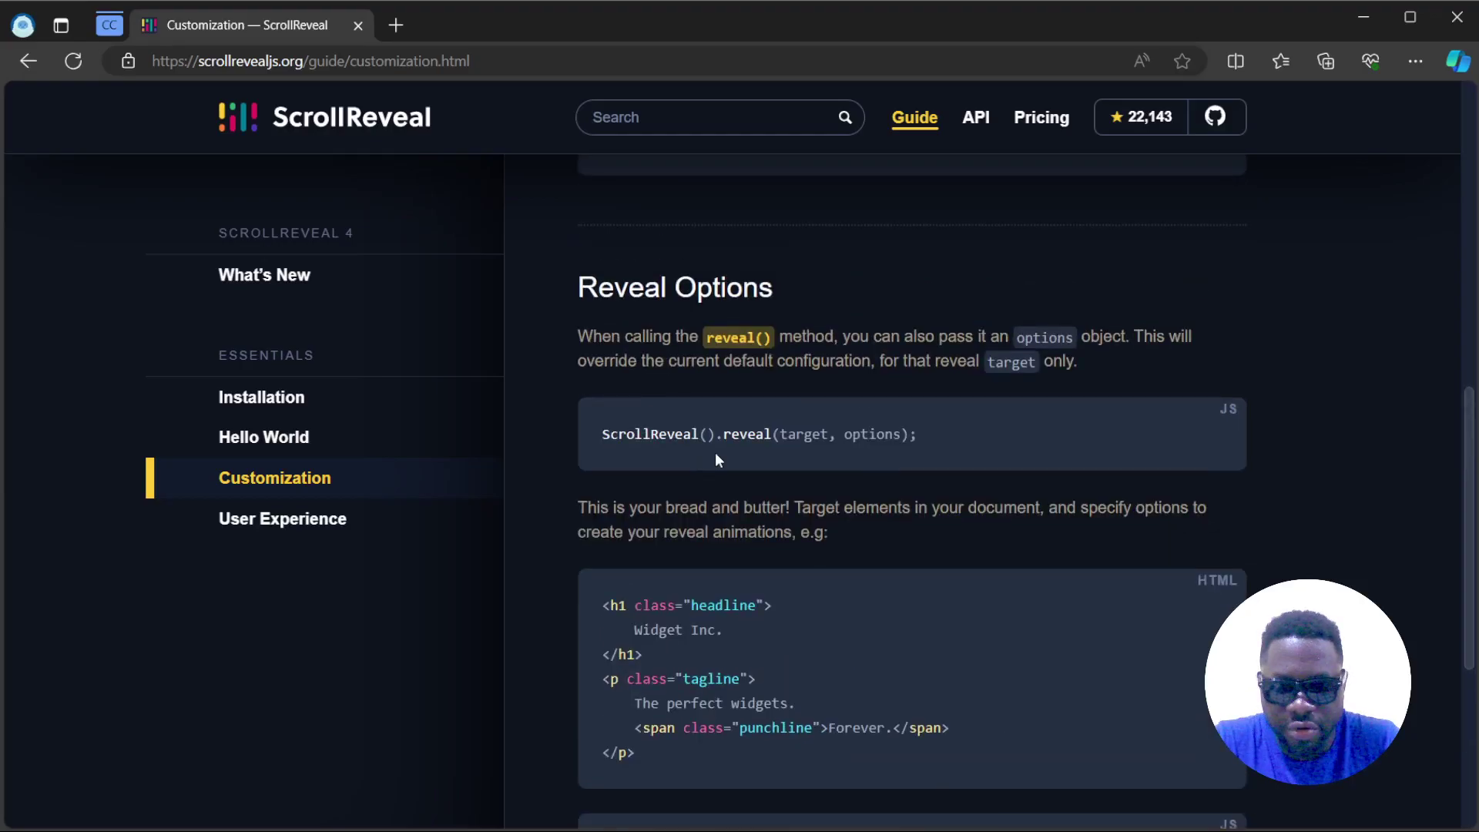
{"action": "scroll", "coordinate": [716, 452], "scroll_direction": "down", "scroll_amount": 3}
{"action": "scroll", "coordinate": [870, 442], "scroll_direction": "down", "scroll_amount": 1}
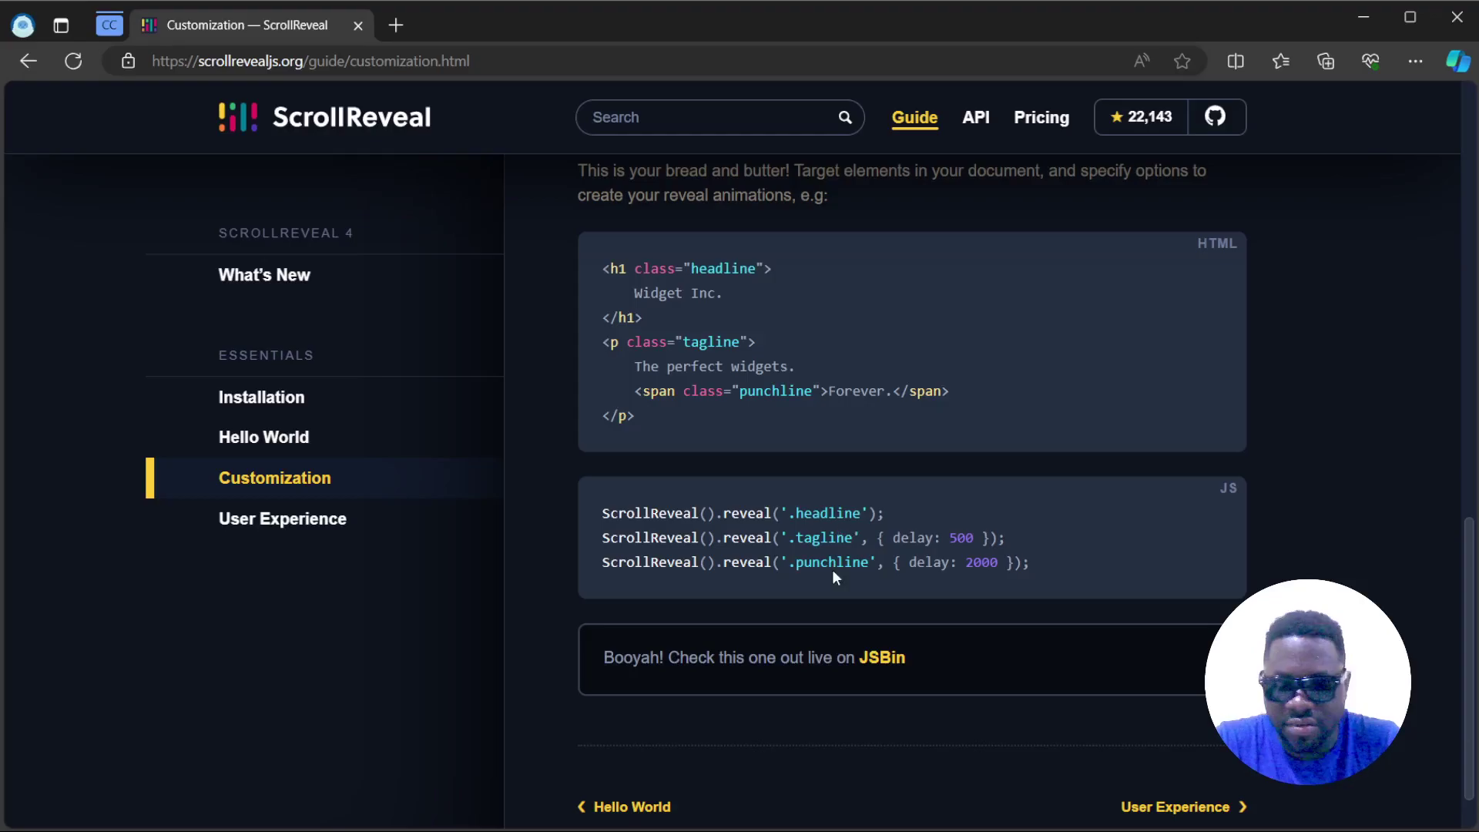
{"action": "scroll", "coordinate": [860, 572], "scroll_direction": "down", "scroll_amount": 1}
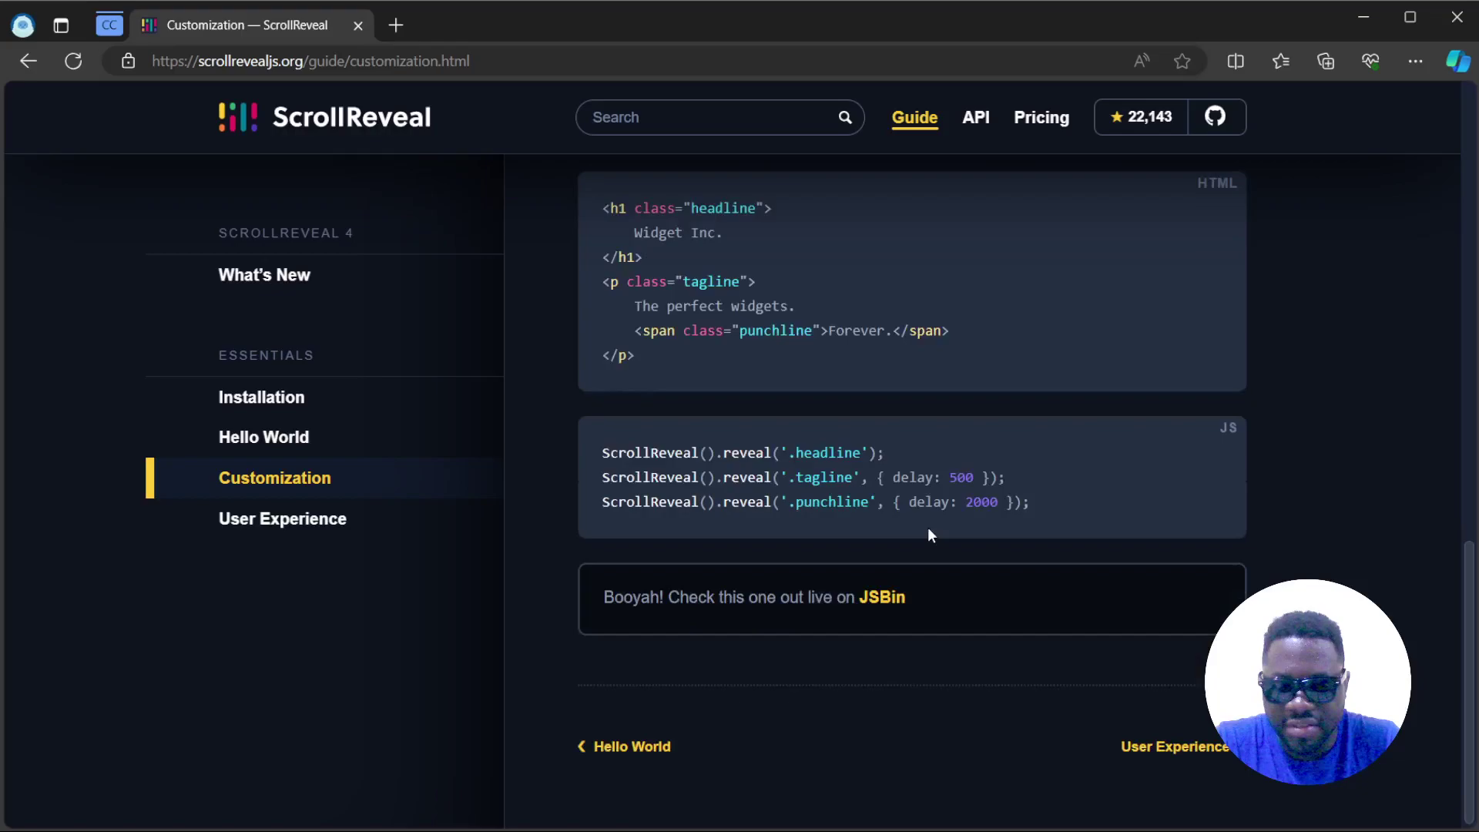
{"action": "scroll", "coordinate": [929, 534], "scroll_direction": "down", "scroll_amount": 1}
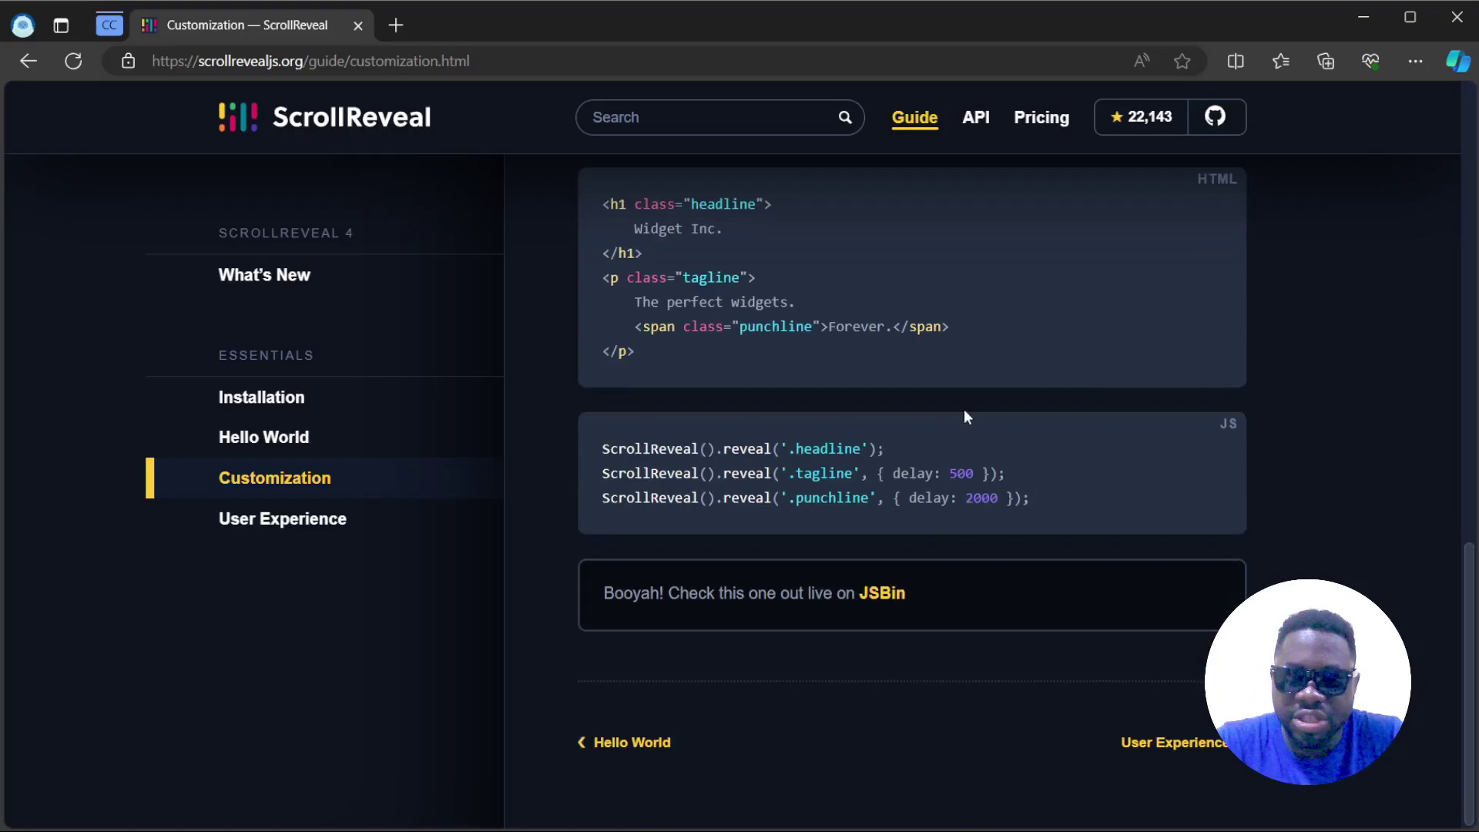
Open the Pricing page with Developer, Team and Extended licences at 30, 100 and 400 USD
{"action": "left_click", "coordinate": [1042, 117]}
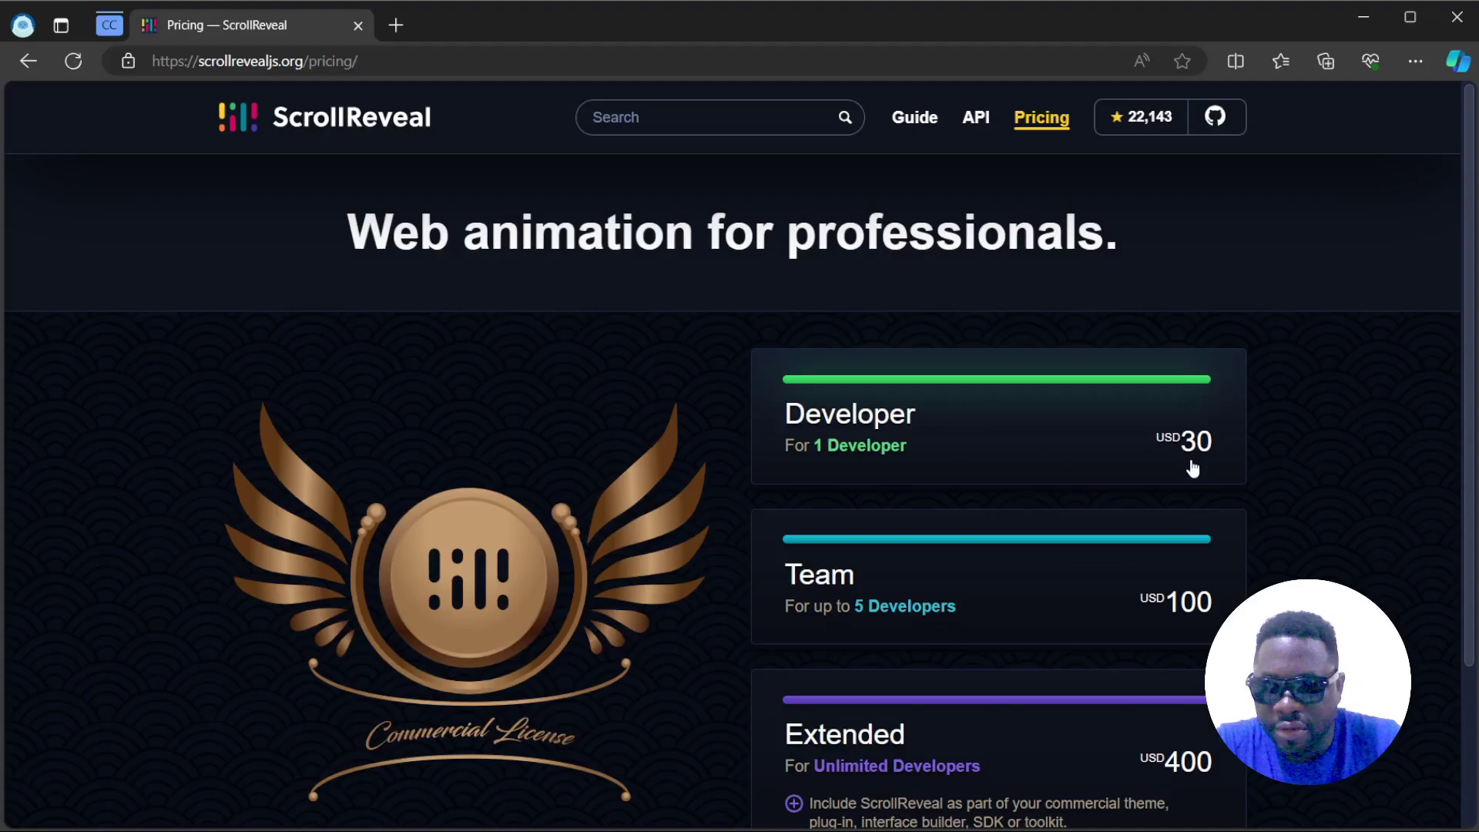
{"action": "scroll", "coordinate": [1192, 467], "scroll_direction": "down", "scroll_amount": 2}
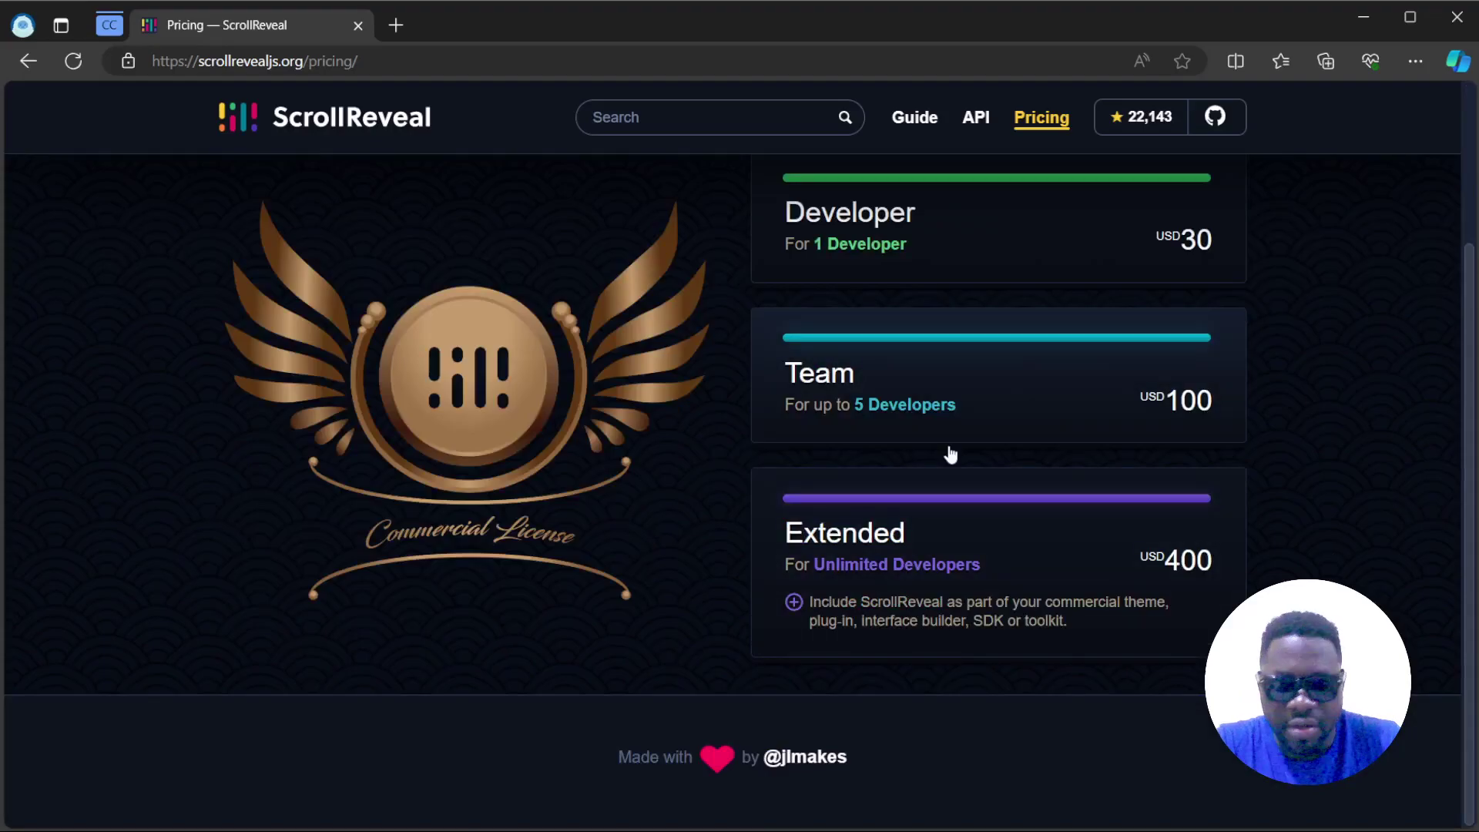
{"action": "scroll", "coordinate": [952, 453], "scroll_direction": "up", "scroll_amount": 2}
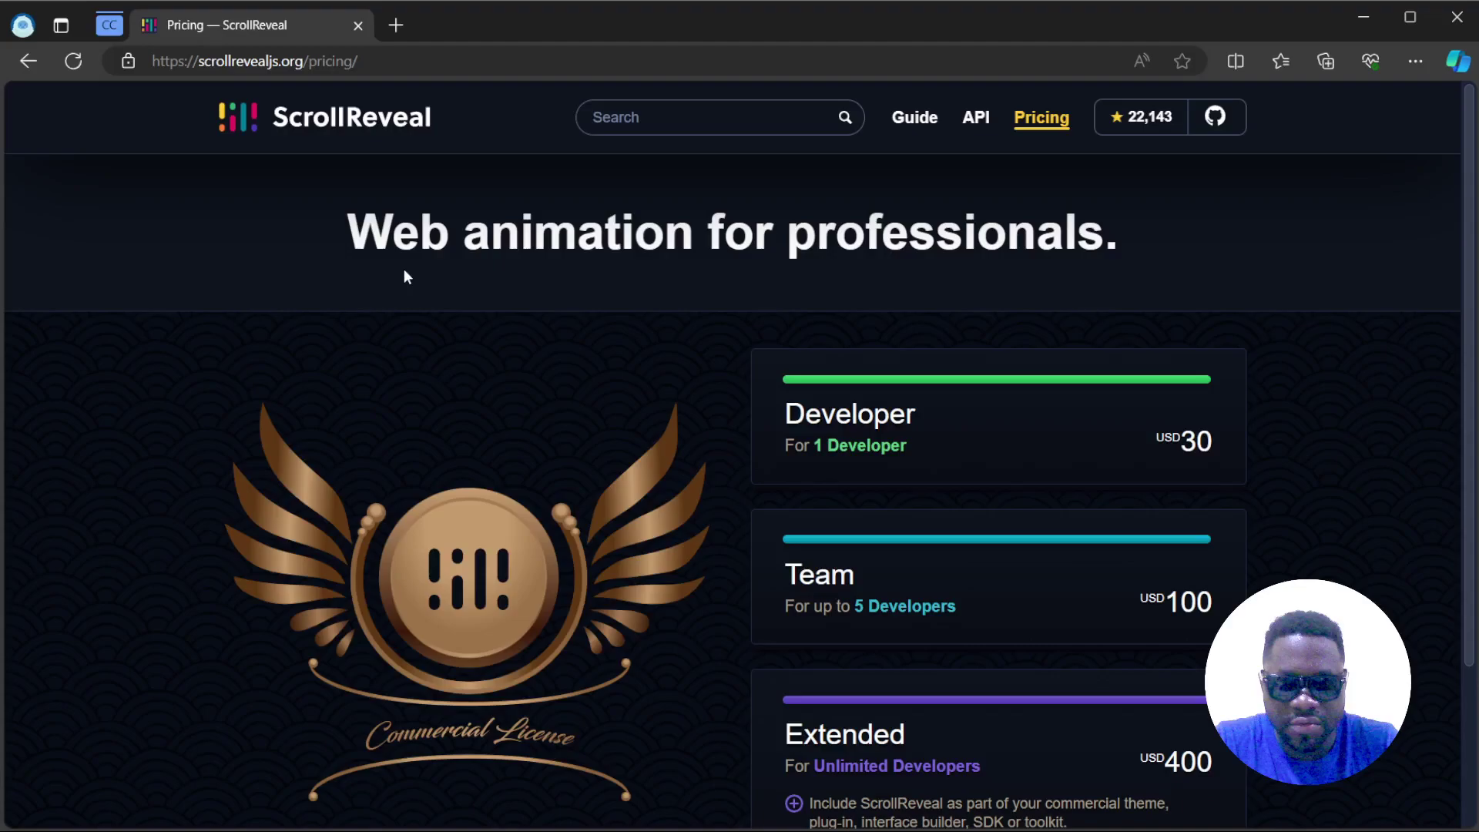
Open the API reveal method page and read through Options and Usage to Caveats
{"action": "left_click", "coordinate": [976, 116]}
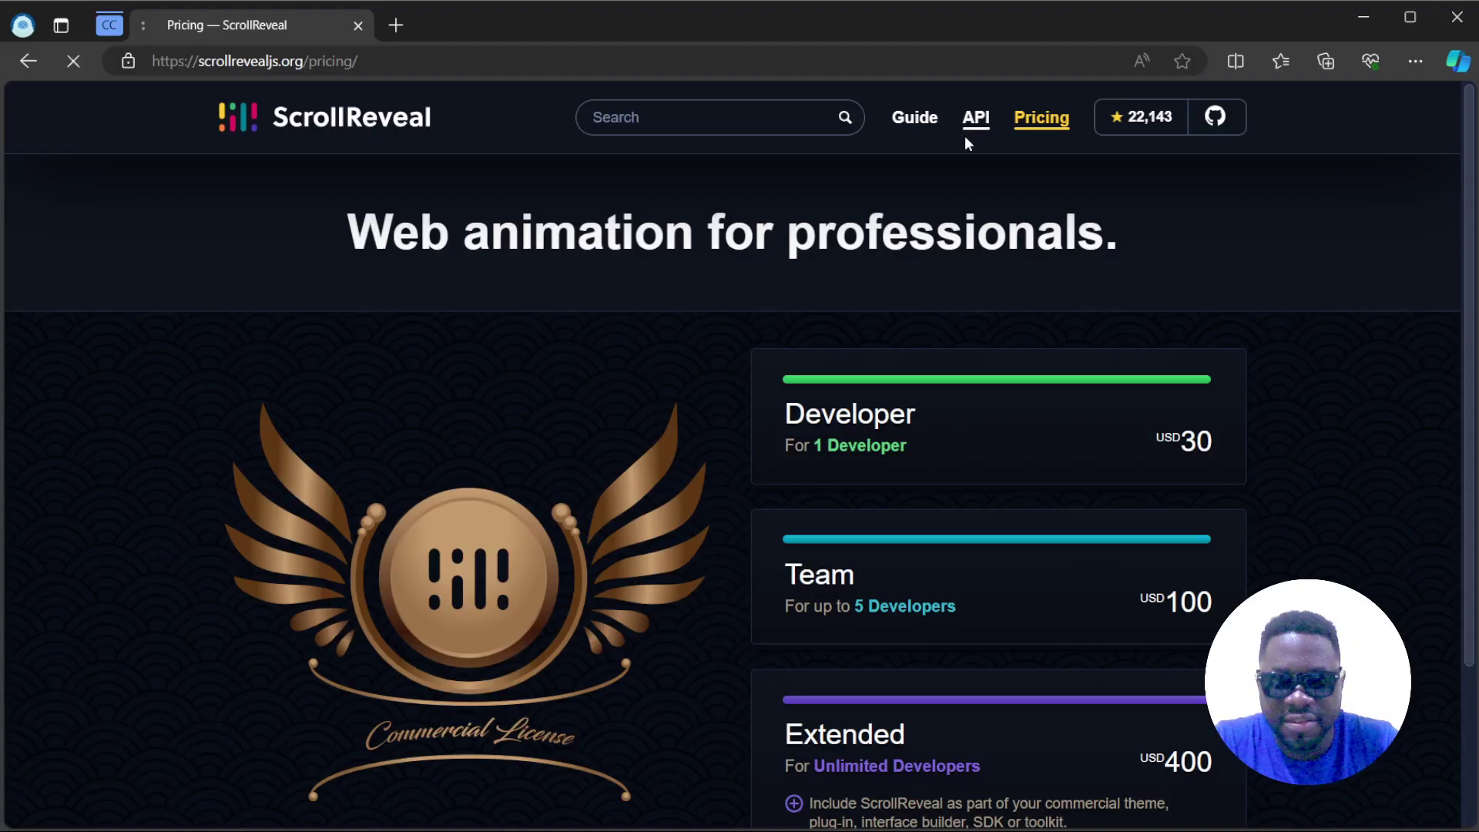
{"action": "scroll", "coordinate": [753, 333], "scroll_direction": "down", "scroll_amount": 5}
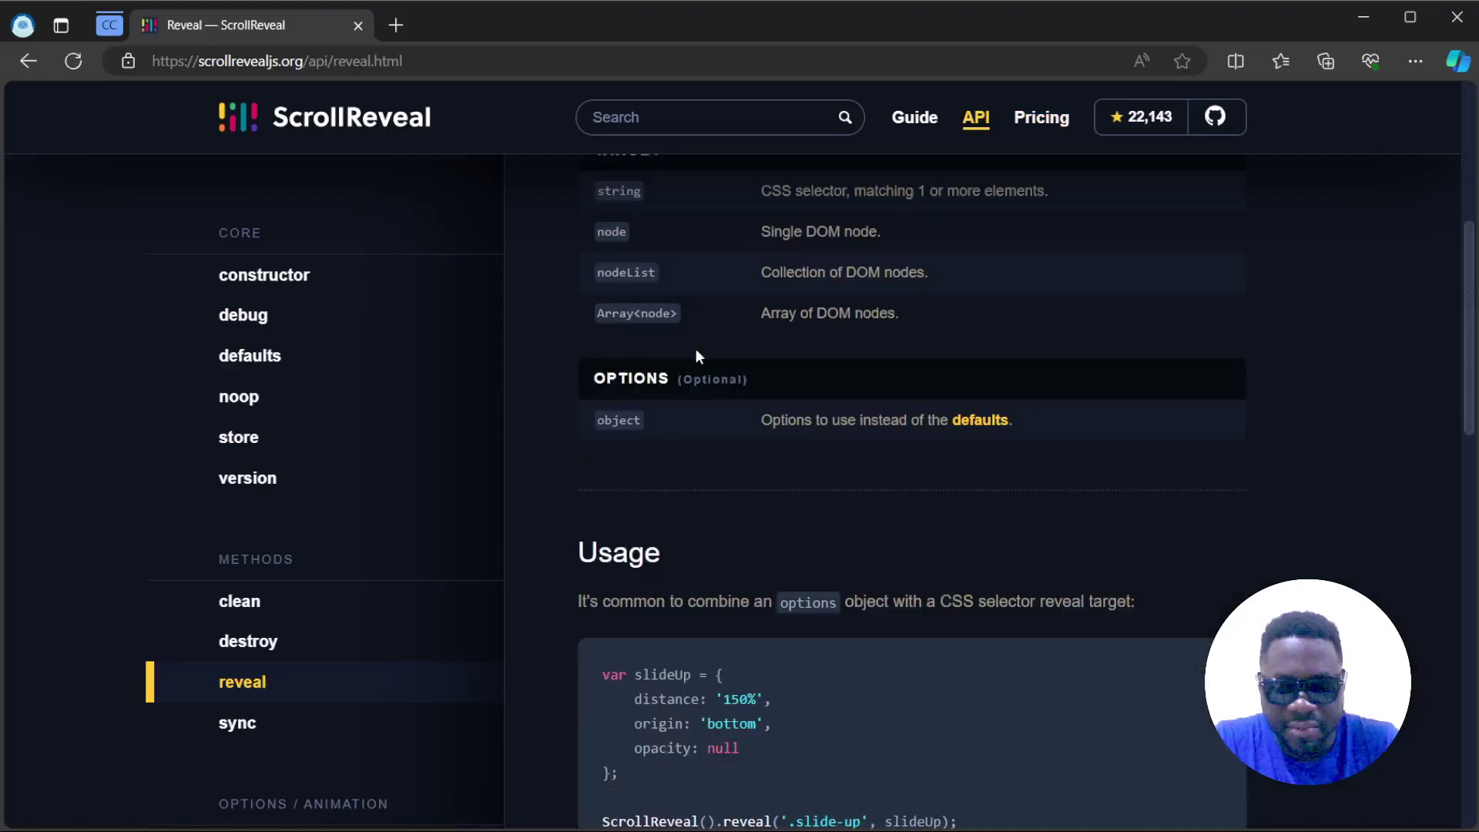
{"action": "scroll", "coordinate": [696, 348], "scroll_direction": "down", "scroll_amount": 1}
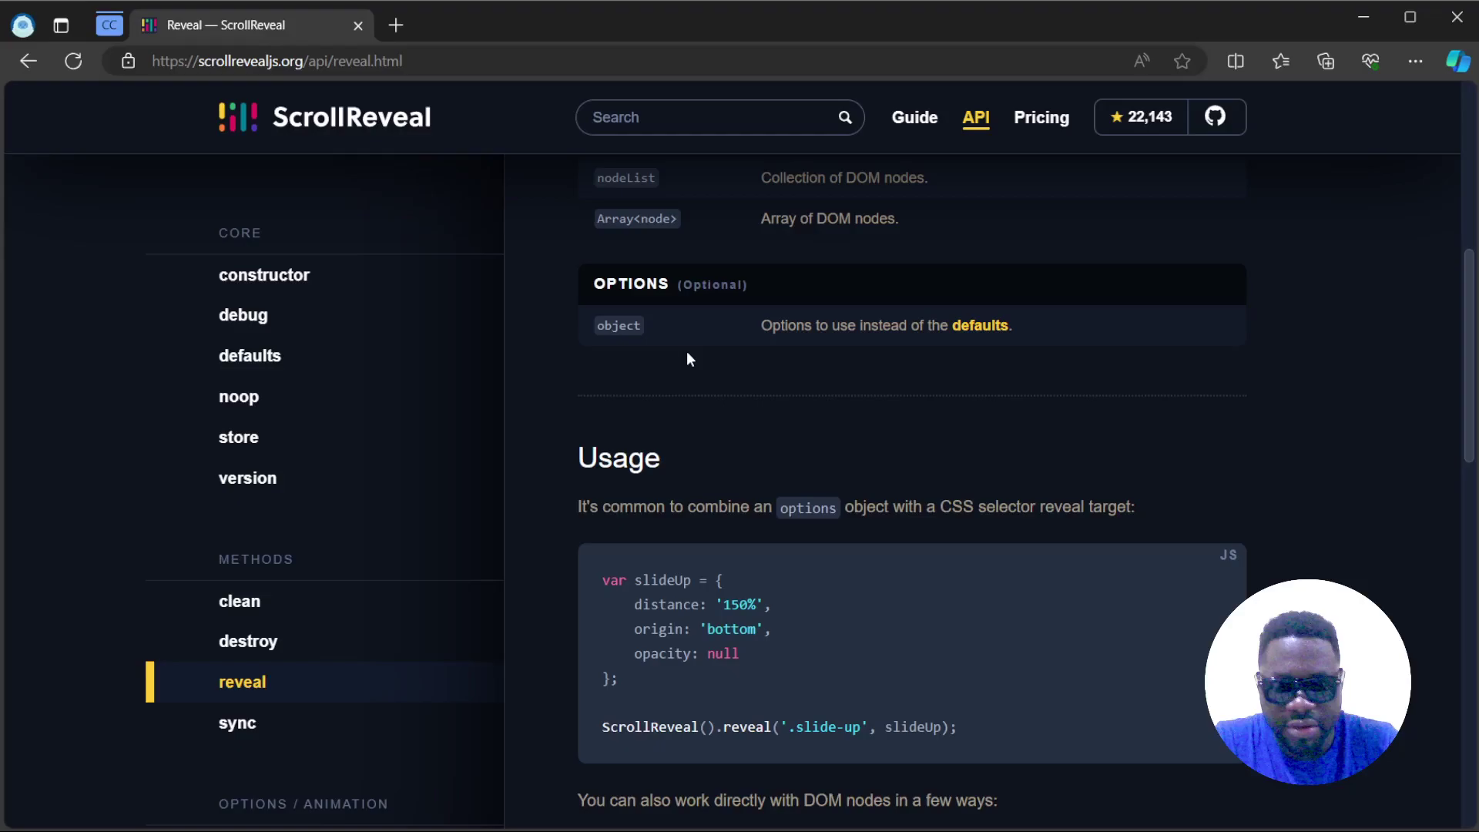
{"action": "scroll", "coordinate": [687, 358], "scroll_direction": "up", "scroll_amount": 5}
{"action": "scroll", "coordinate": [837, 368], "scroll_direction": "down", "scroll_amount": 5}
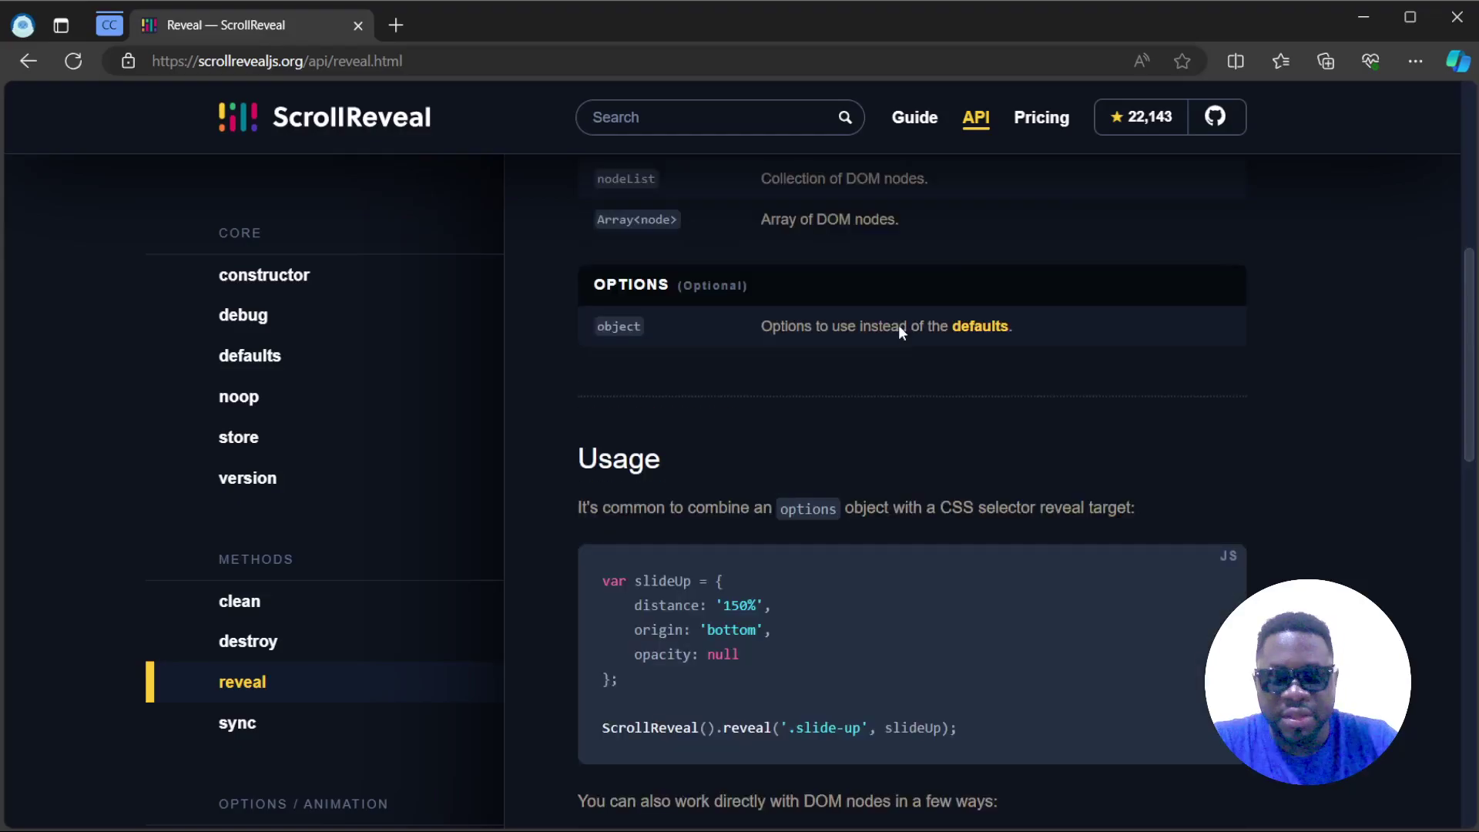
{"action": "scroll", "coordinate": [898, 325], "scroll_direction": "down", "scroll_amount": 4}
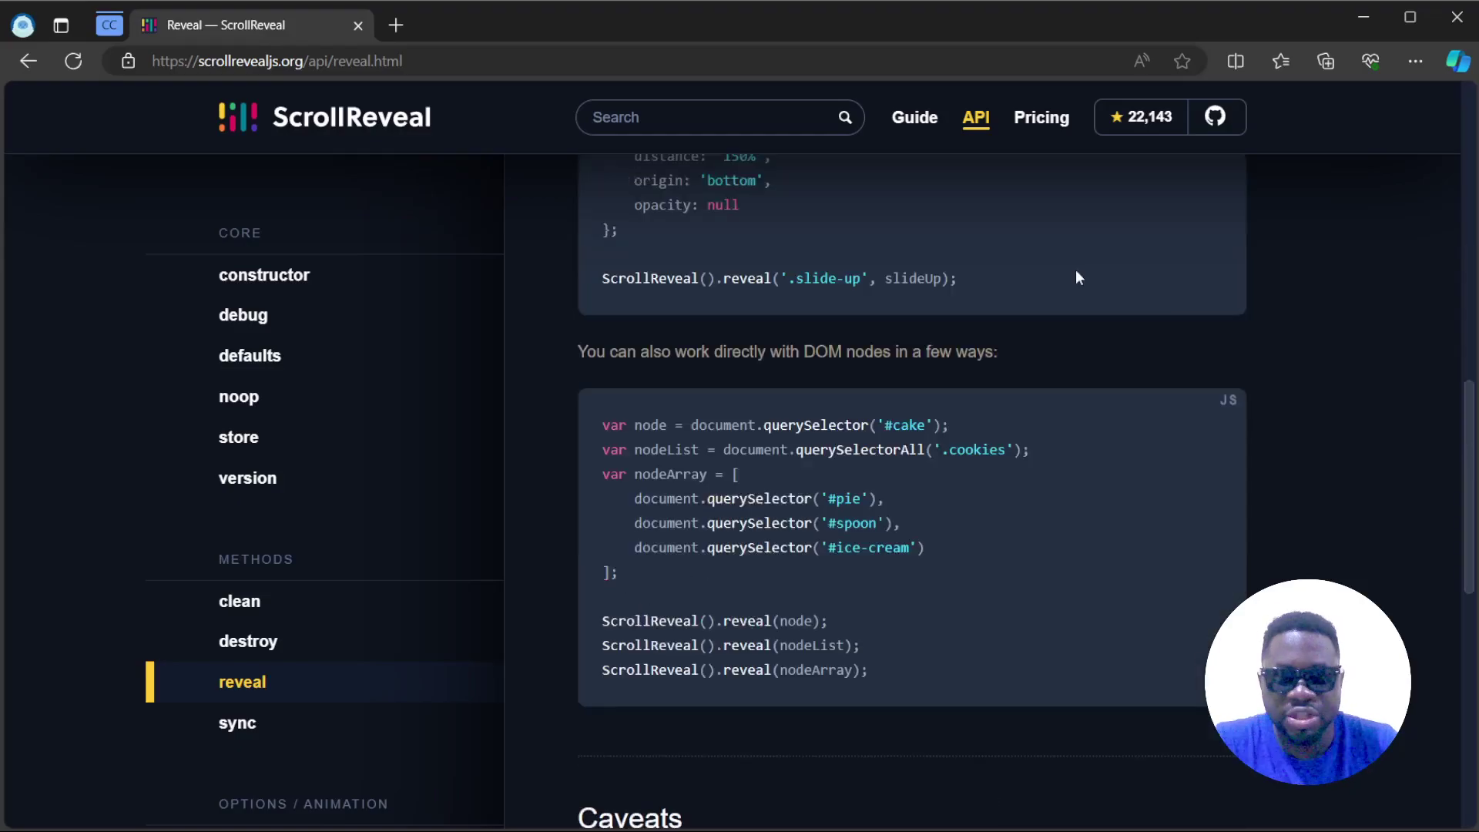
{"action": "scroll", "coordinate": [1076, 269], "scroll_direction": "down", "scroll_amount": 5}
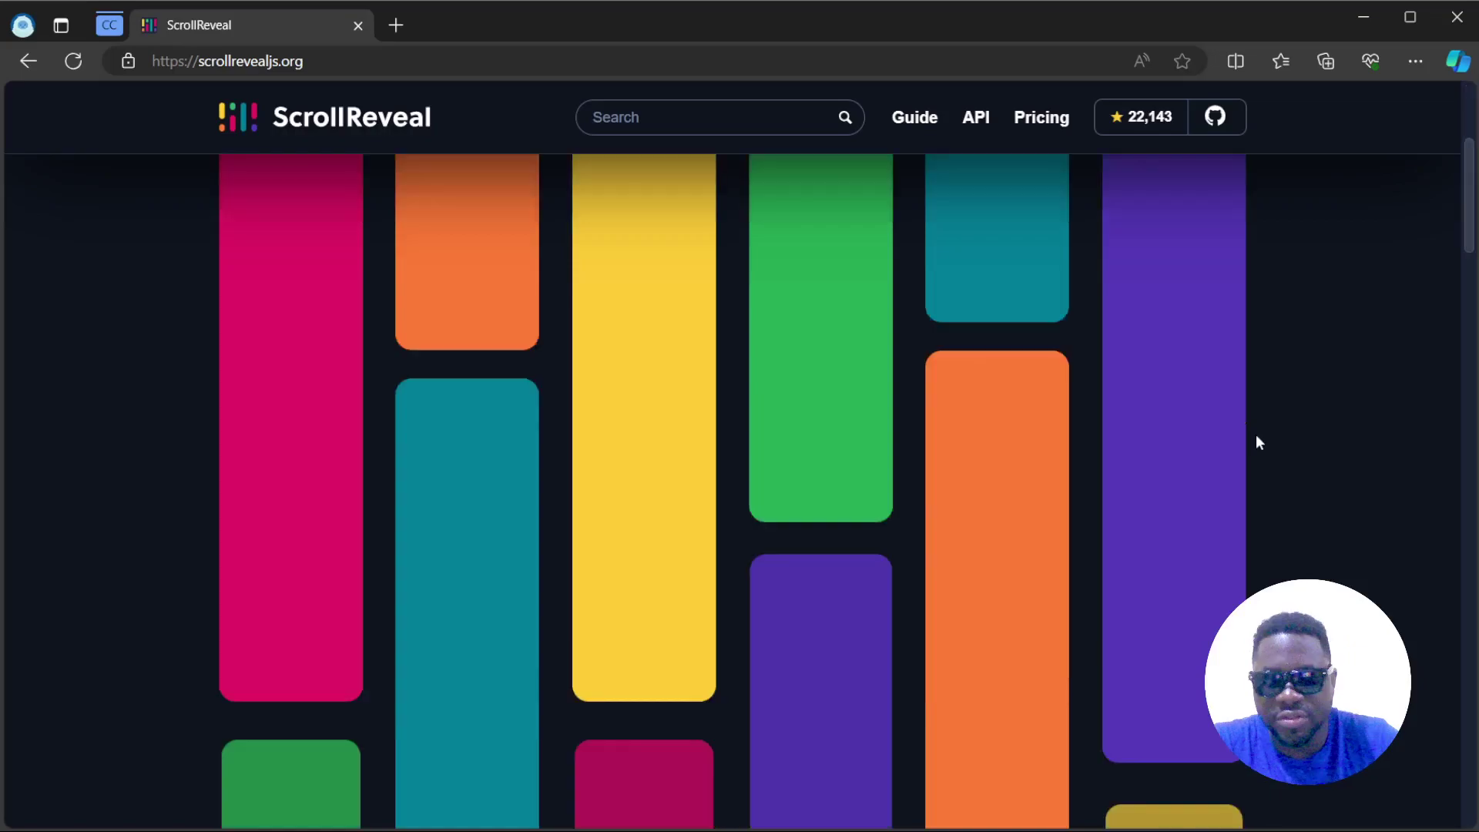
{"action": "scroll", "coordinate": [1257, 434], "scroll_direction": "down", "scroll_amount": 5}
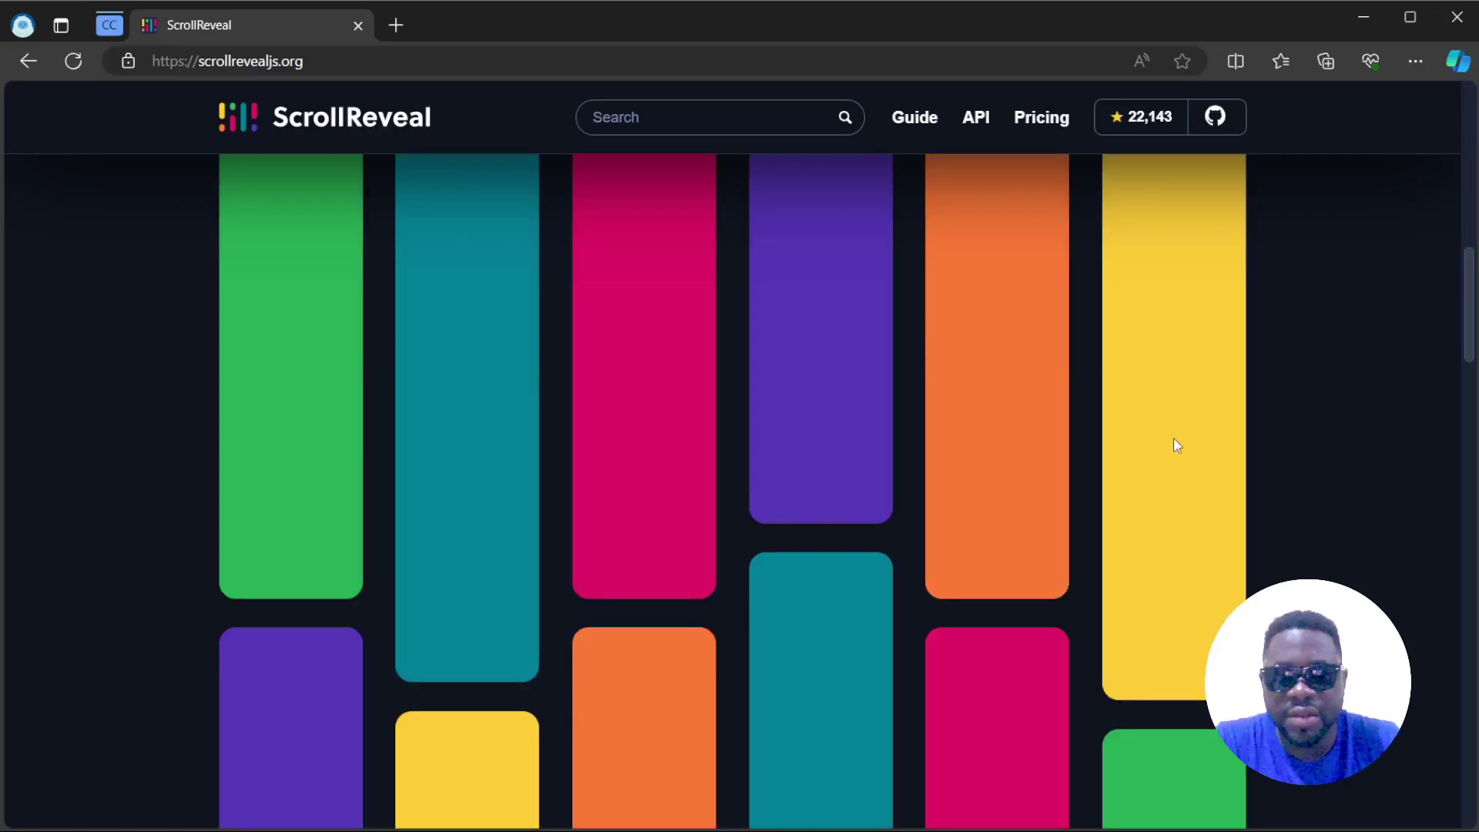
{"action": "scroll", "coordinate": [1173, 438], "scroll_direction": "down", "scroll_amount": 5}
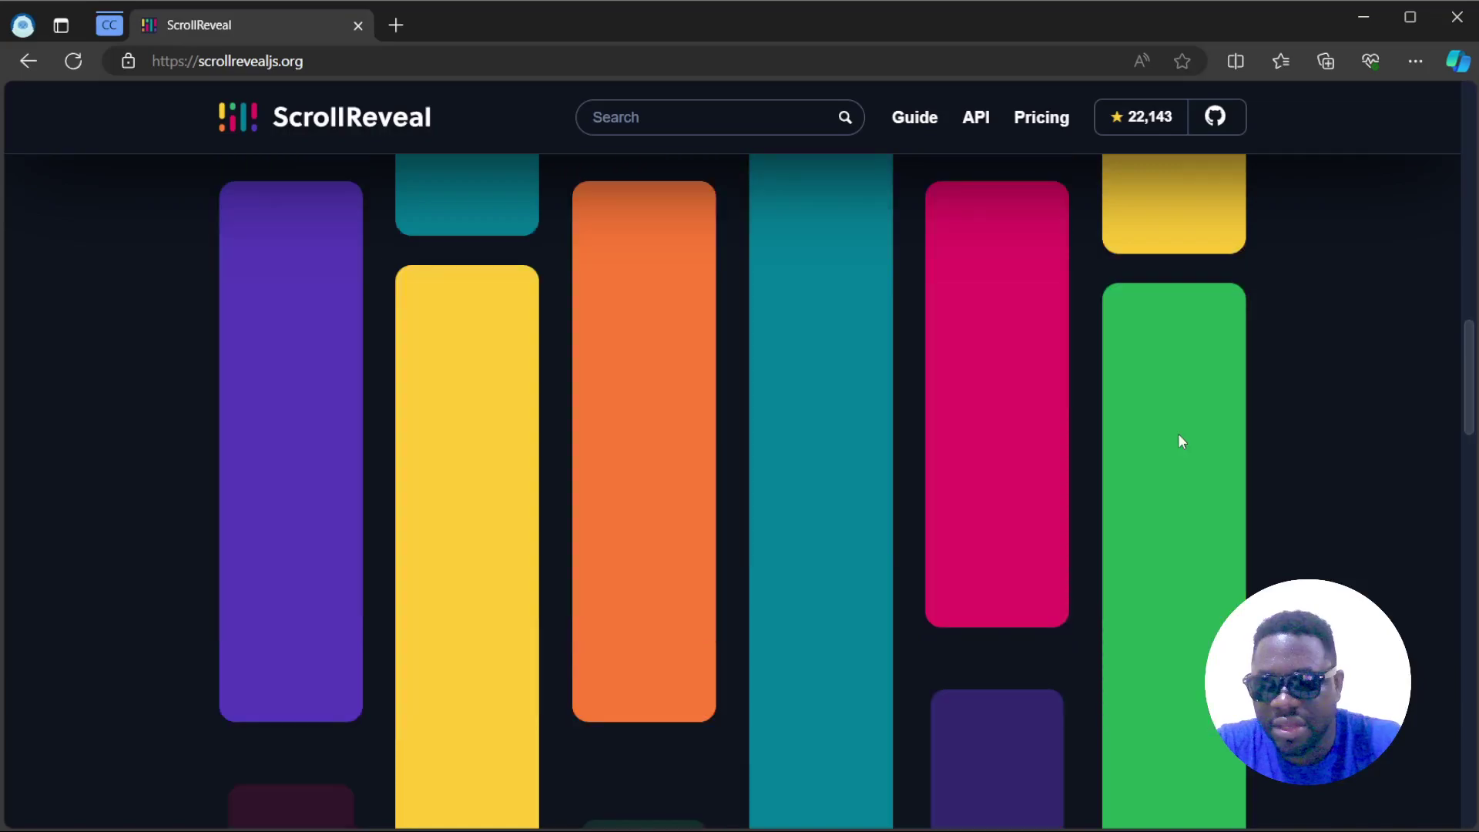
{"action": "scroll", "coordinate": [1178, 433], "scroll_direction": "down", "scroll_amount": 5}
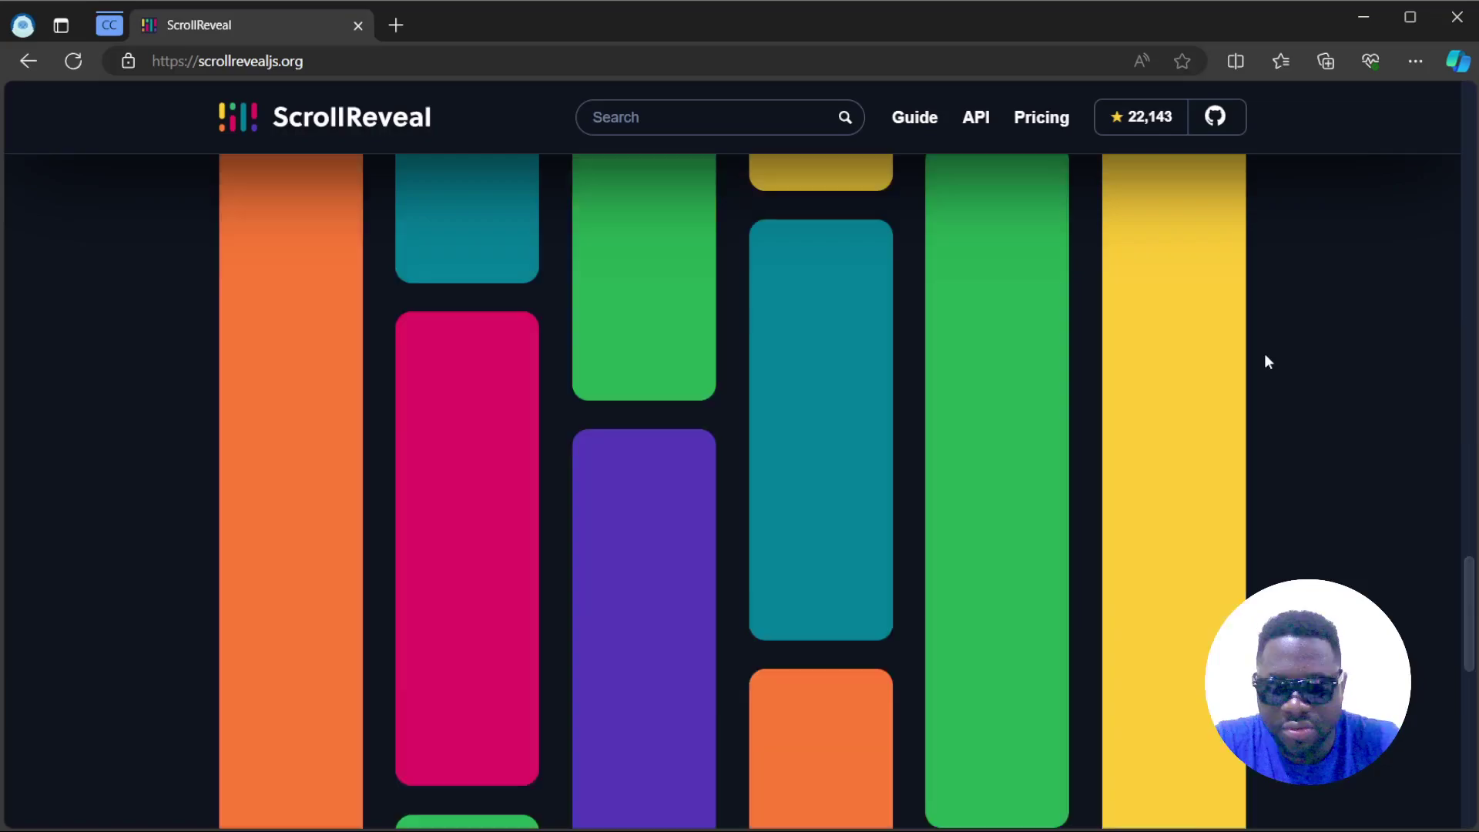
{"action": "scroll", "coordinate": [1264, 352], "scroll_direction": "down", "scroll_amount": 5}
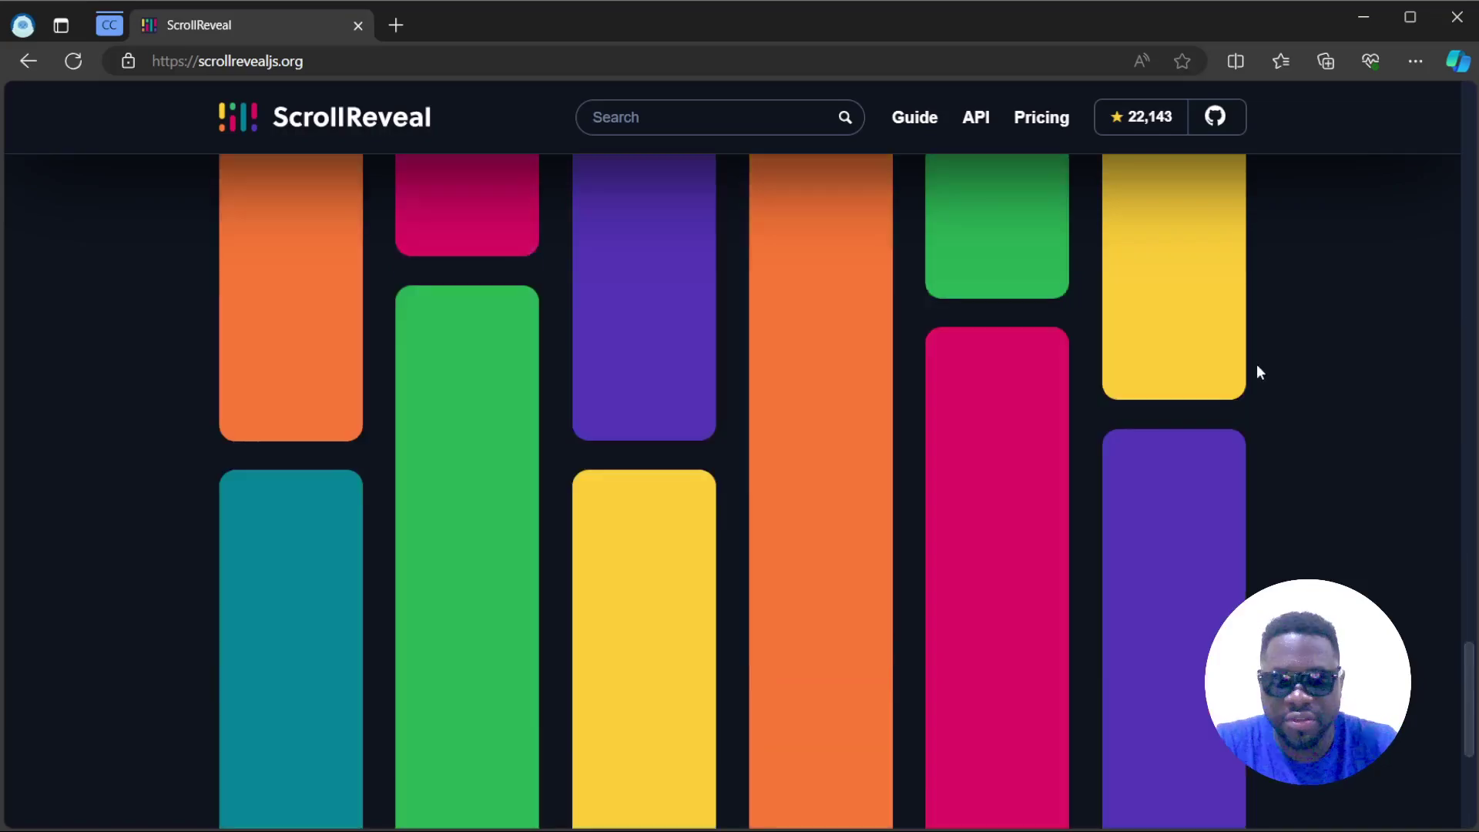
{"action": "scroll", "coordinate": [1256, 363], "scroll_direction": "down", "scroll_amount": 5}
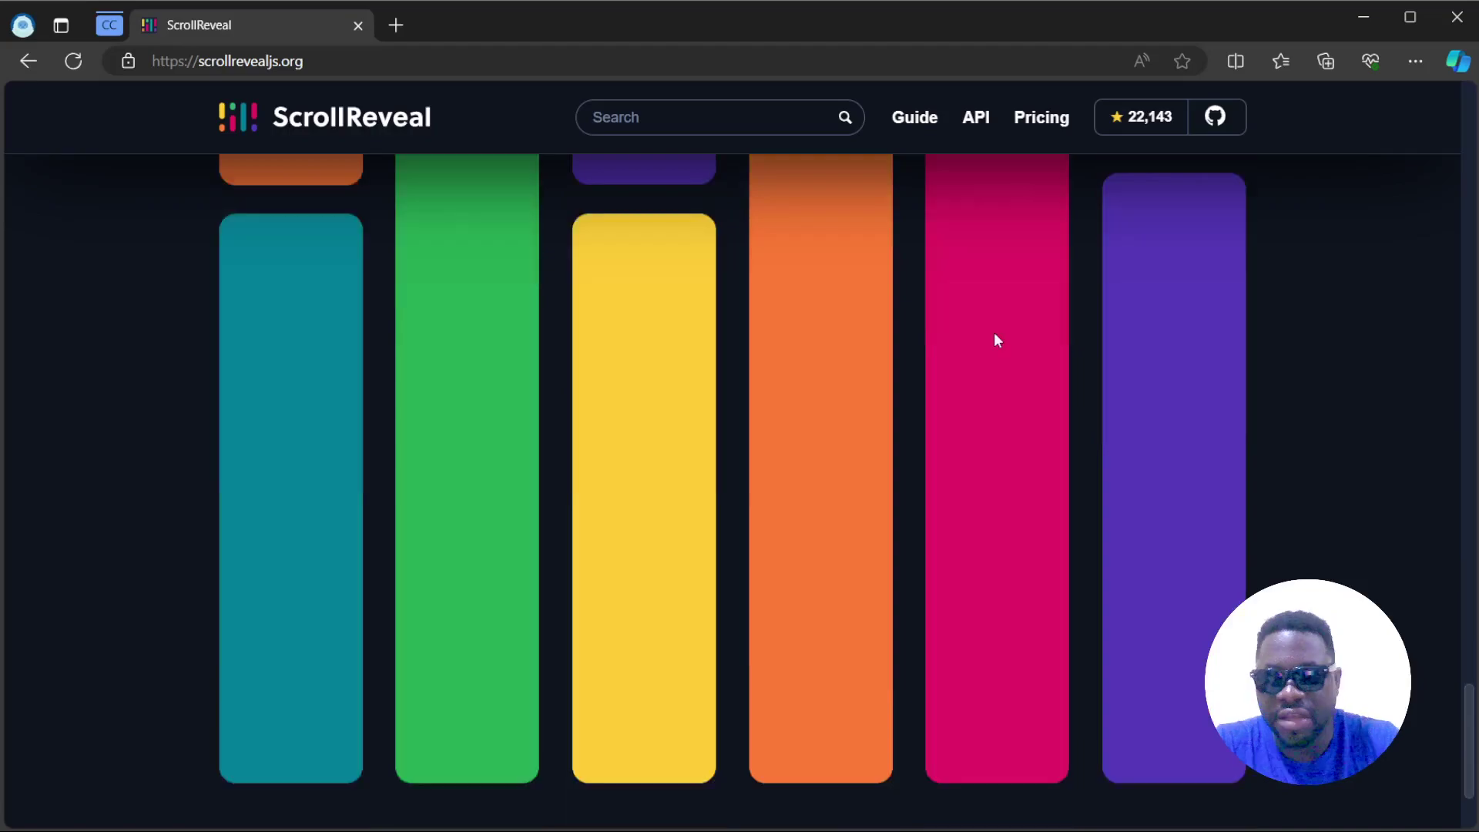